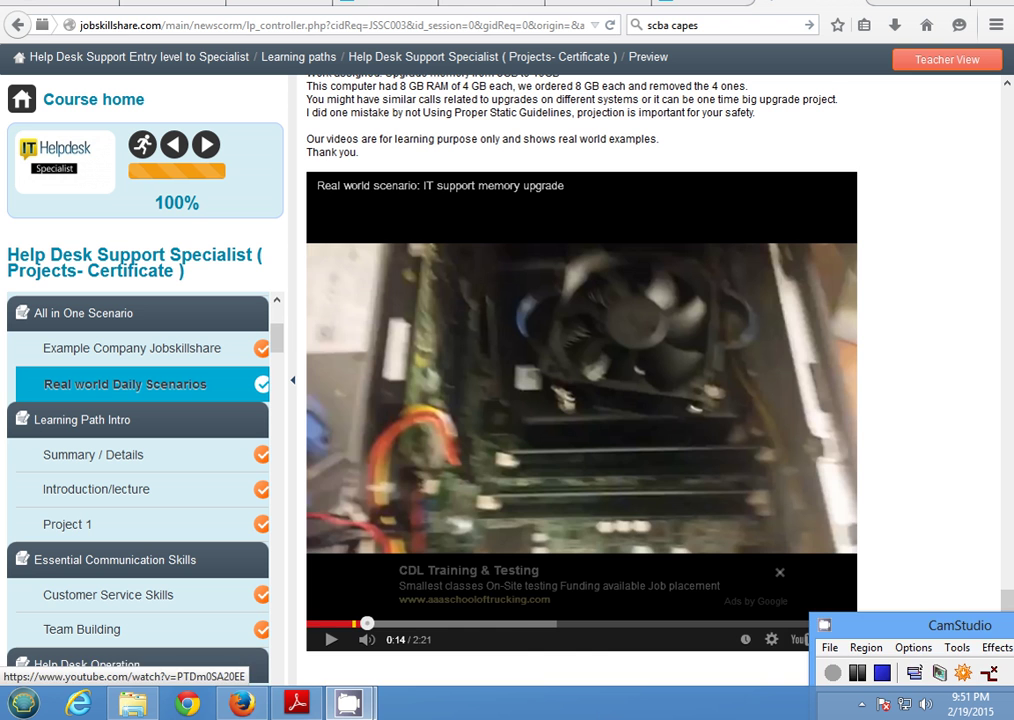
- Bring the Example 4 Remote Desktop ticket and its computer management solution into view
scroll(1008, 528, "up", 5)
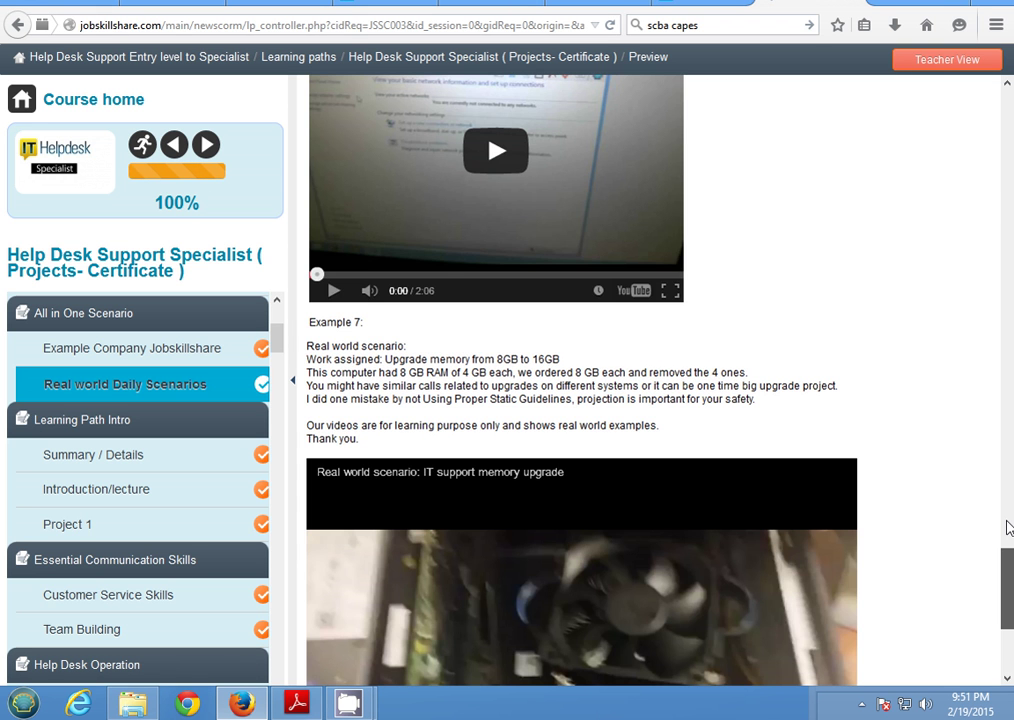
left_click_drag(1008, 528, 983, 389)
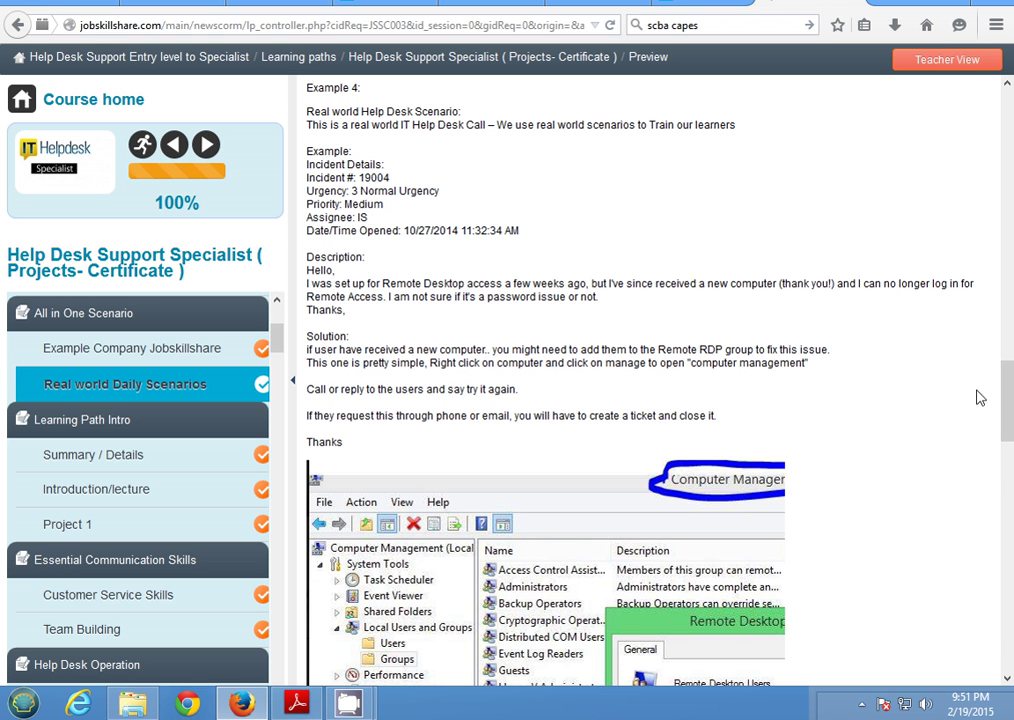
- Move down the course page to Example 7's 8GB-to-16GB RAM upgrade video
left_click_drag(1005, 400, 998, 608)
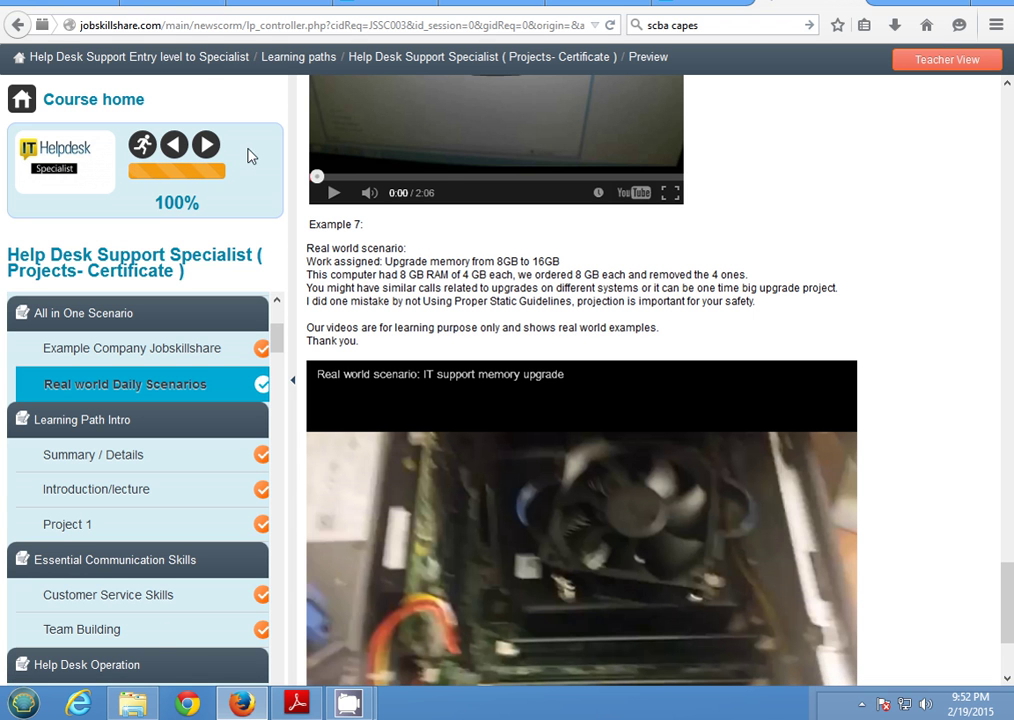
- Launch Outlook 2013 from Start and cancel its sign-in prompt
left_click(24, 703)
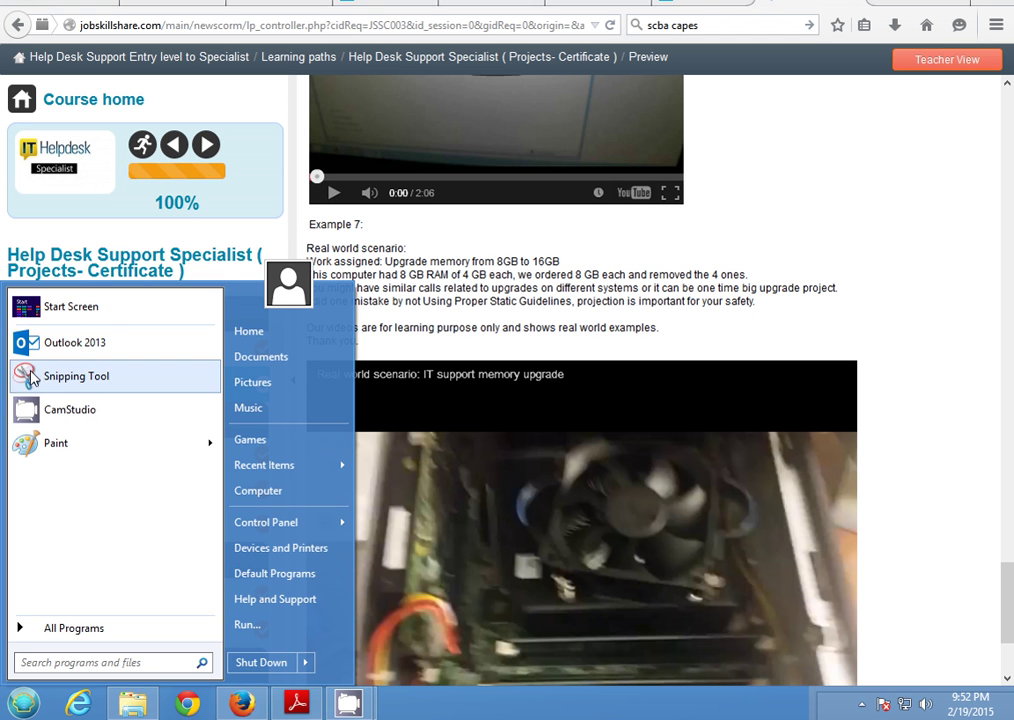
left_click(99, 350)
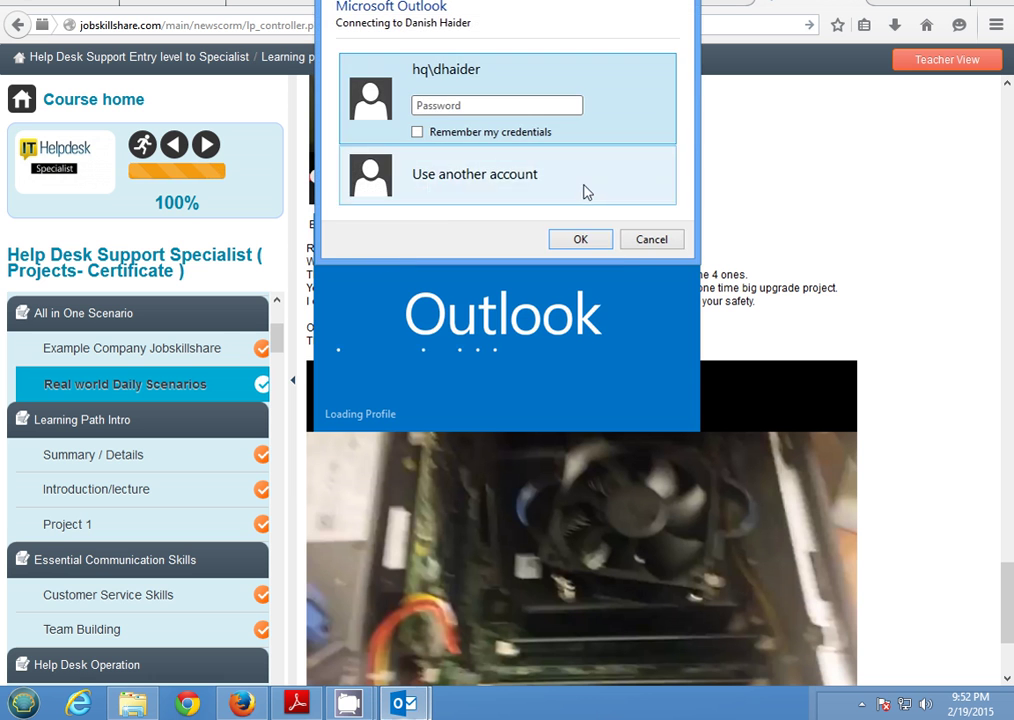
left_click(650, 240)
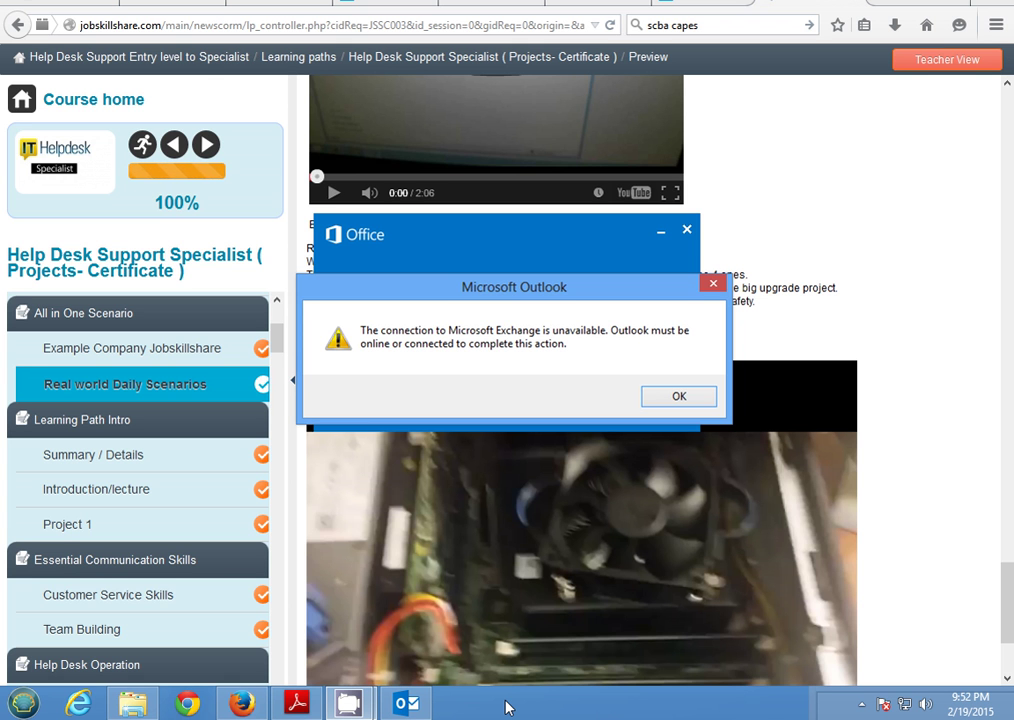
- End the hung Microsoft Outlook task in Task Manager, then close Task Manager
right_click(507, 706)
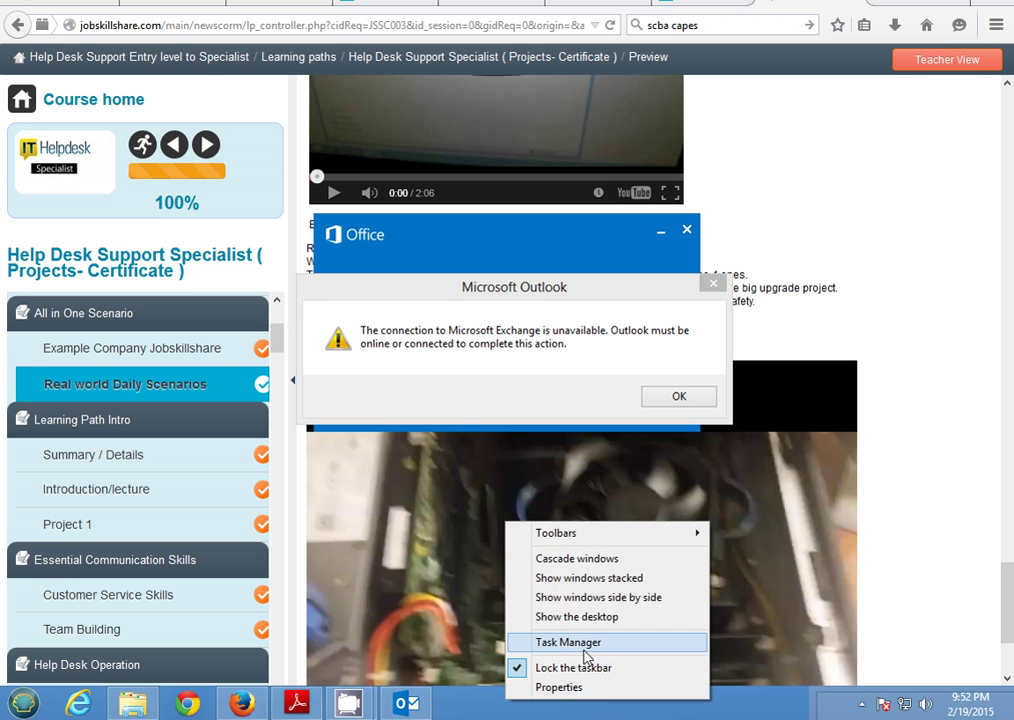
left_click(525, 643)
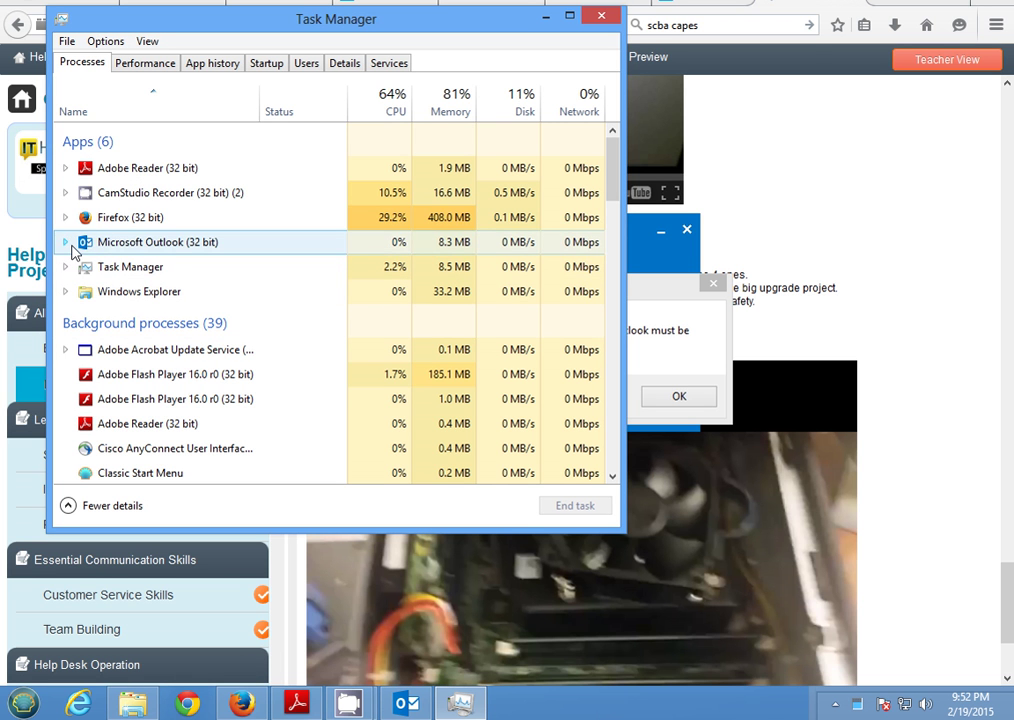
left_click(66, 243)
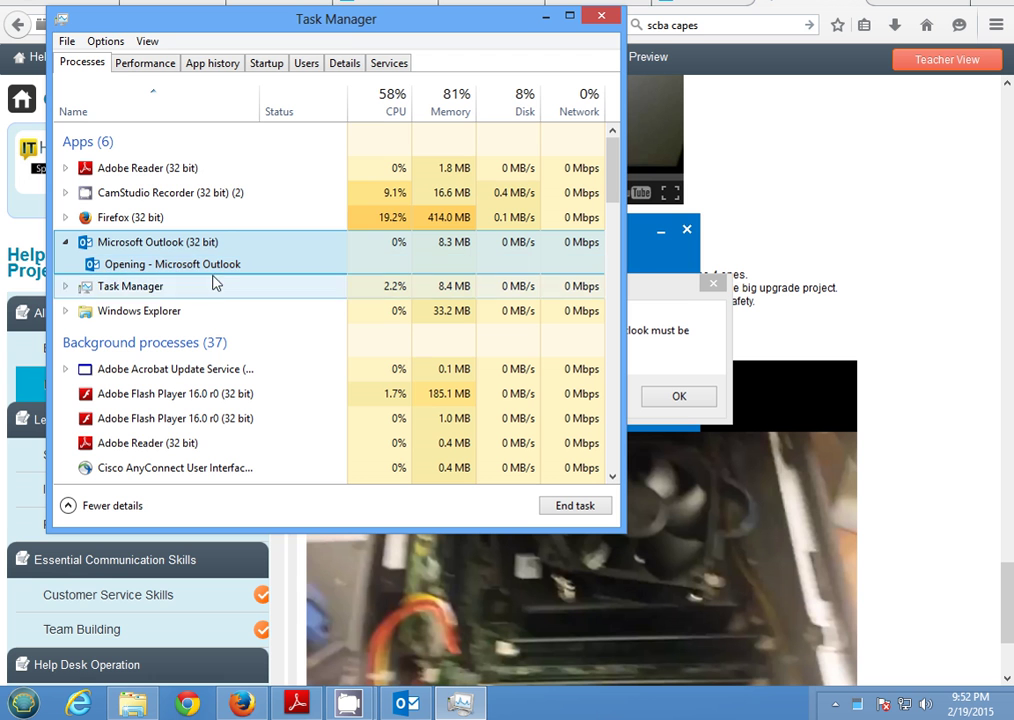
right_click(125, 264)
right_click(139, 249)
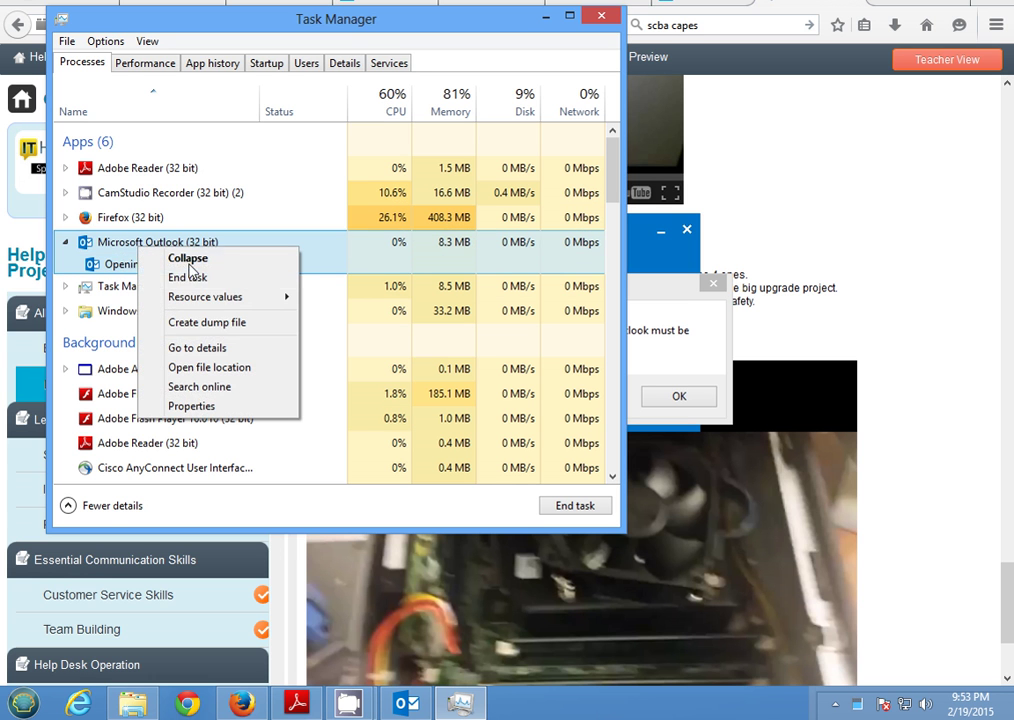
left_click(200, 279)
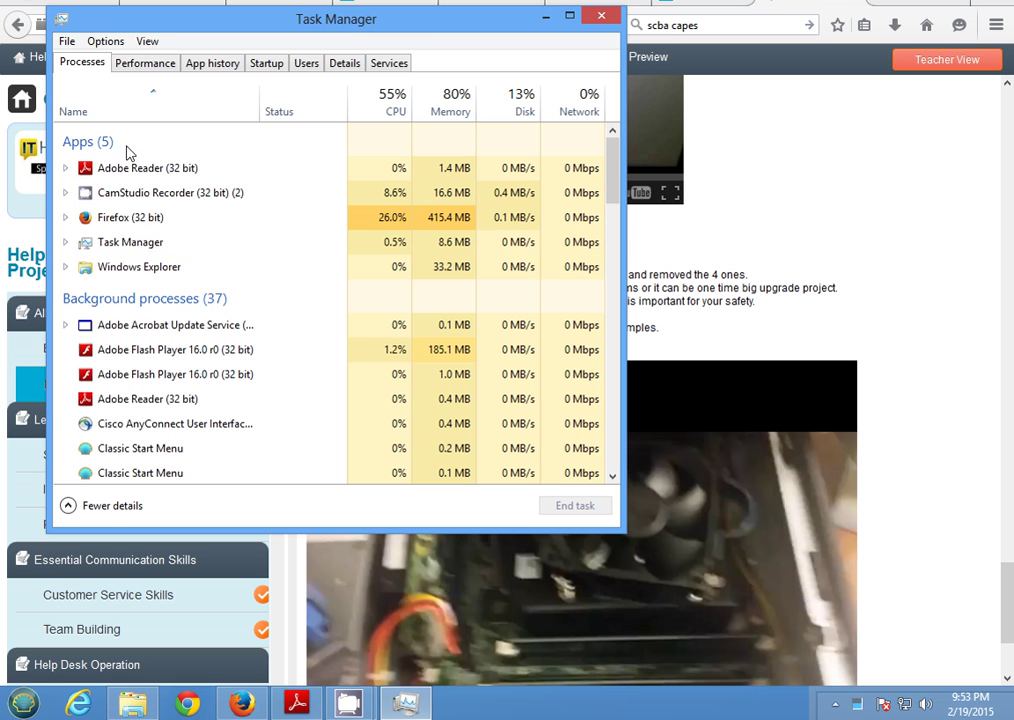
left_click(601, 16)
left_click(23, 703)
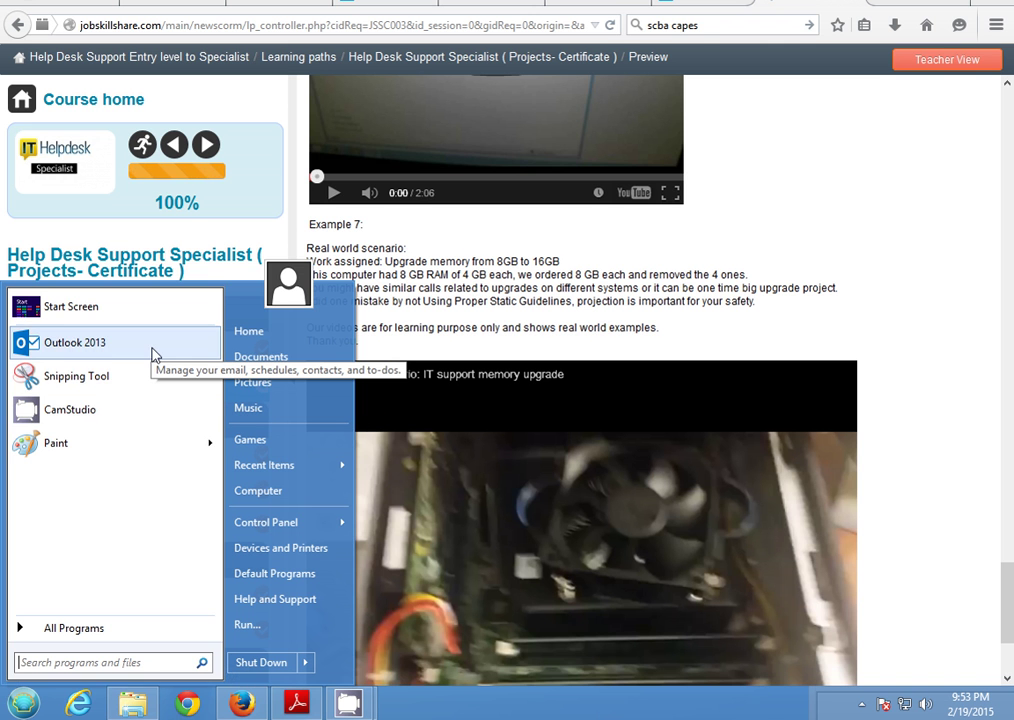
- Relaunch Outlook 2013, cancel sign-in, and close the Exchange and invalid .ost errors
left_click(120, 343)
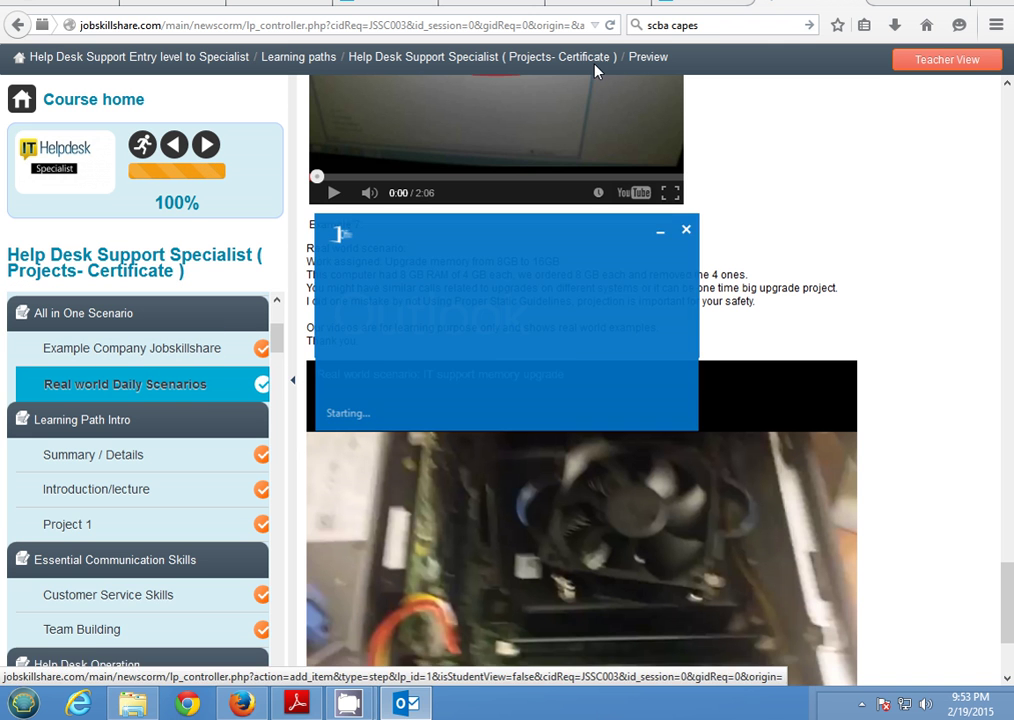
key("Escape")
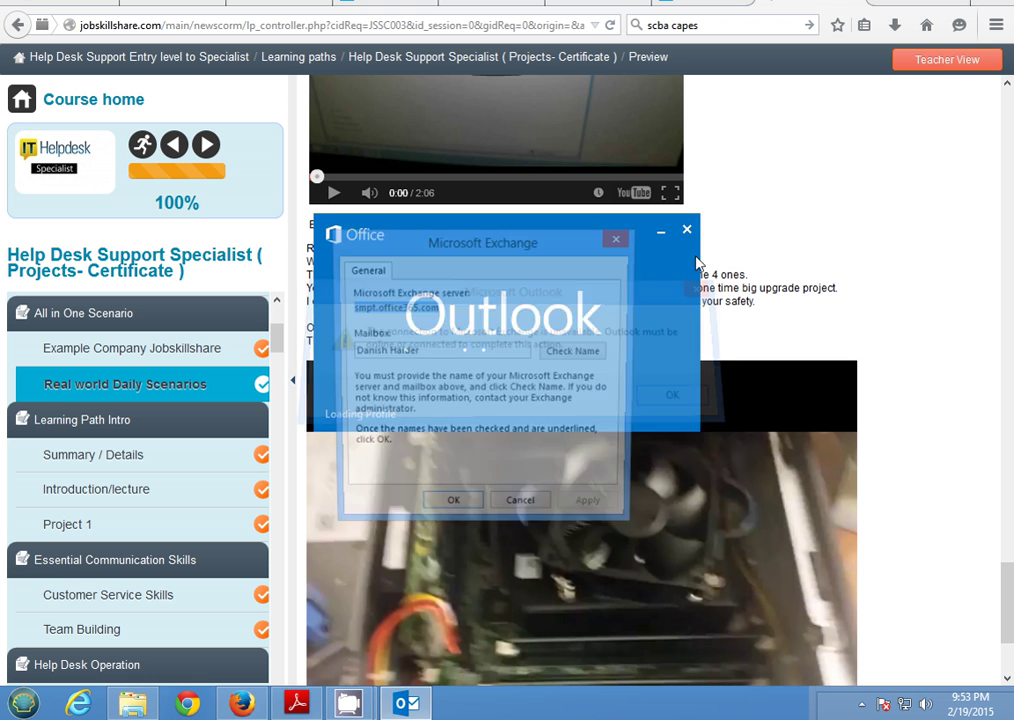
left_click(616, 239)
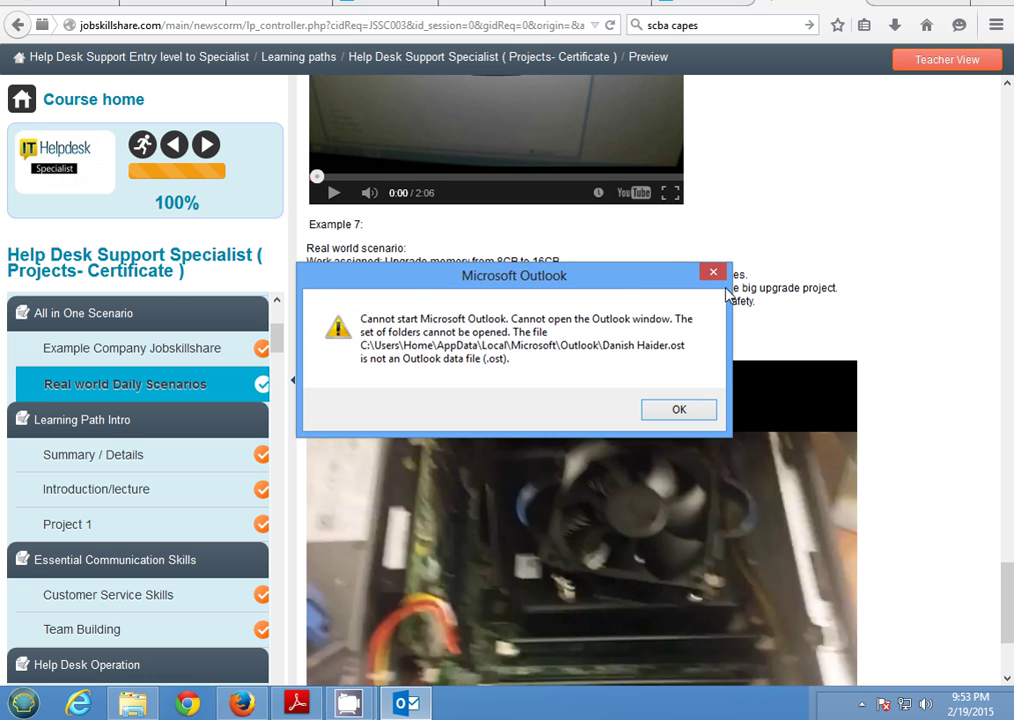
left_click(713, 271)
left_click(24, 703)
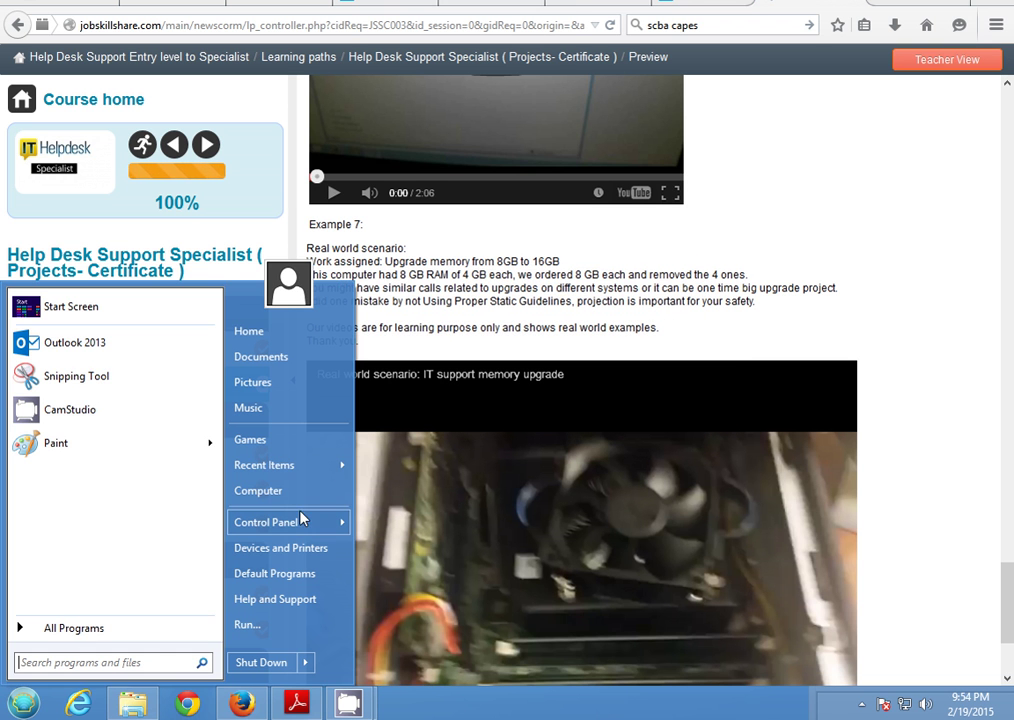
- Remove the old Outlook profile in Control Panel's Mail (32-bit) profiles list
mouse_move(297, 517)
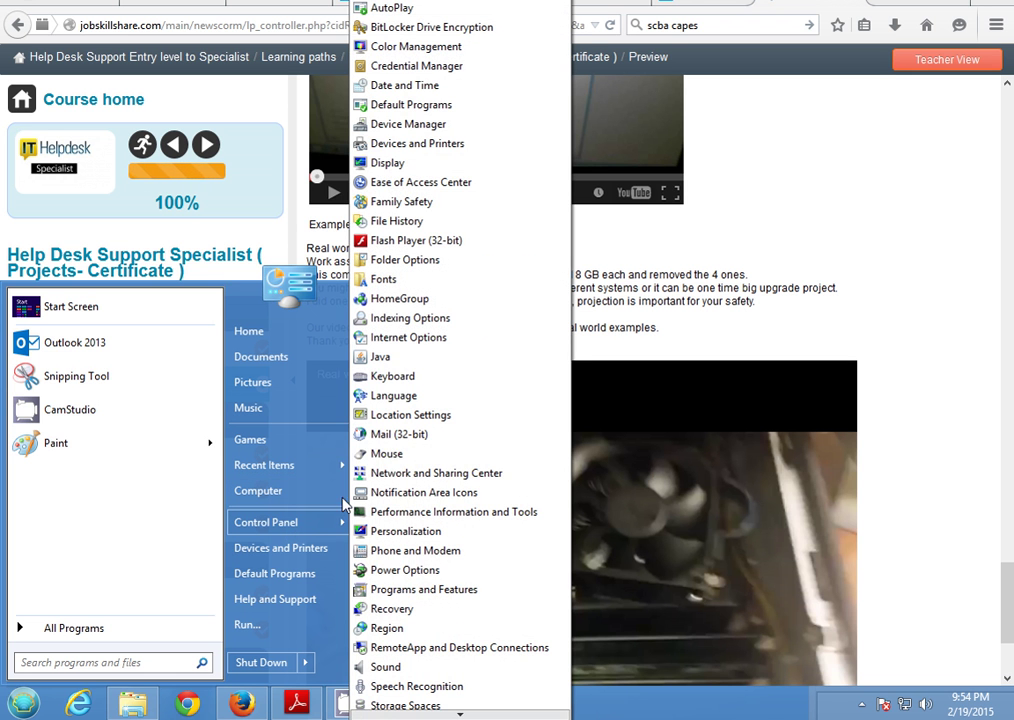
left_click(390, 434)
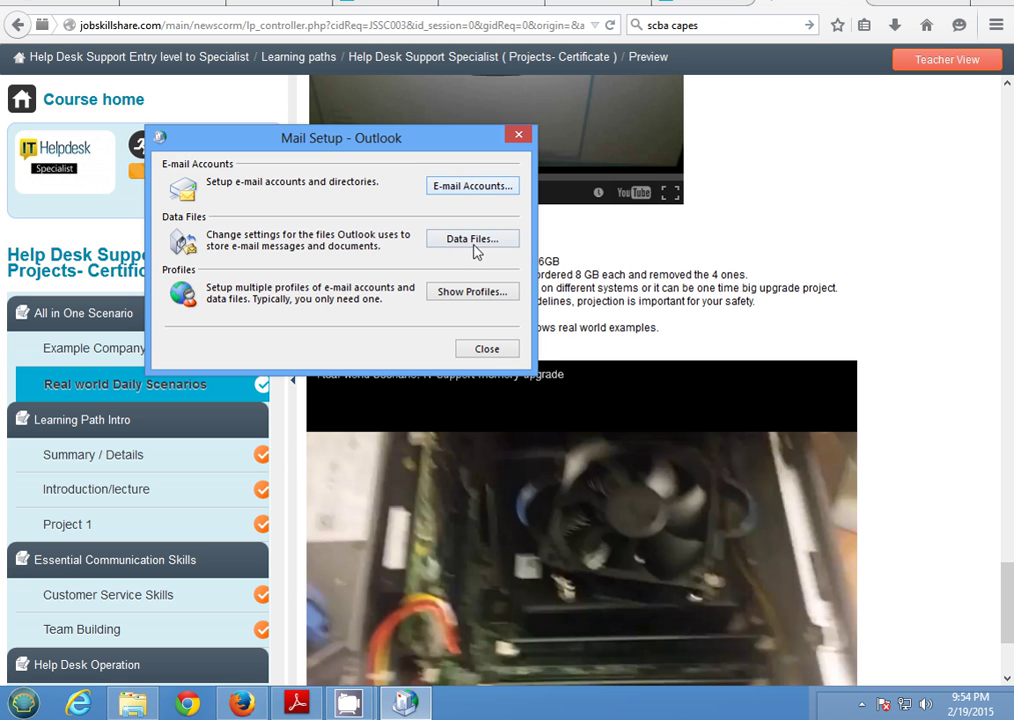
left_click(473, 291)
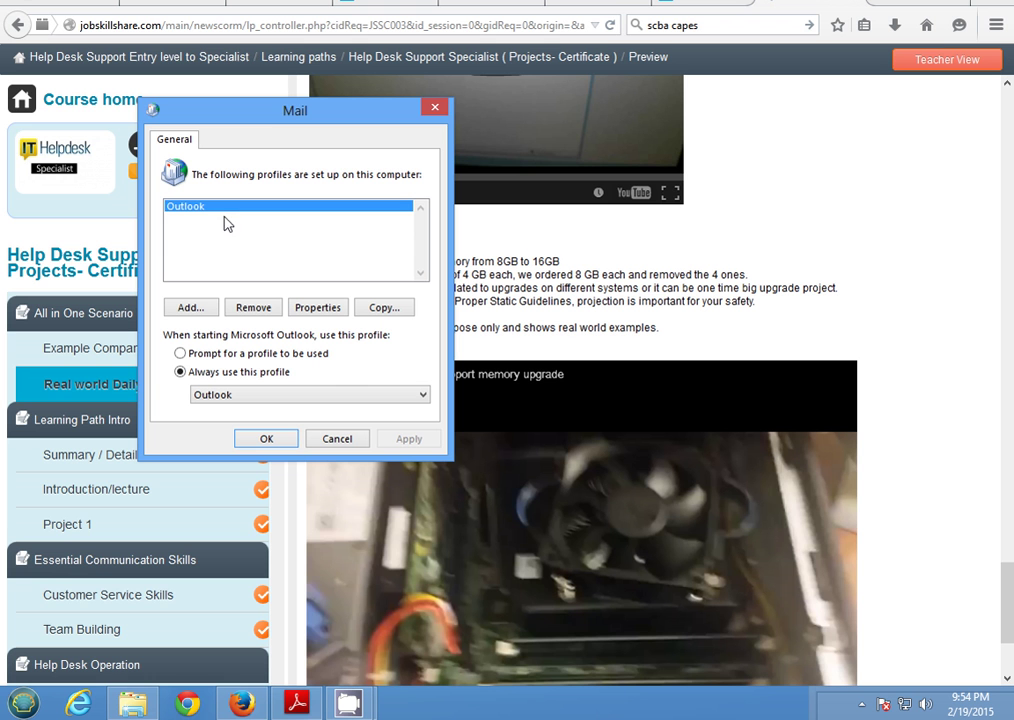
left_click(241, 307)
left_click(412, 304)
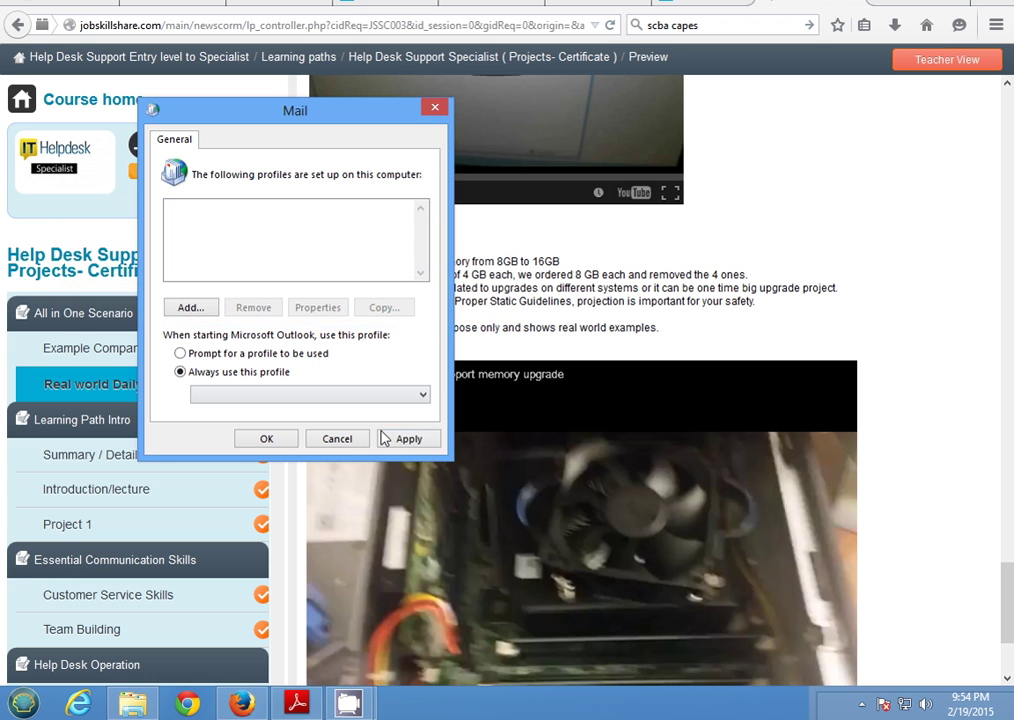
- Add a new mail profile named 'Default outlook profile'
left_click(193, 310)
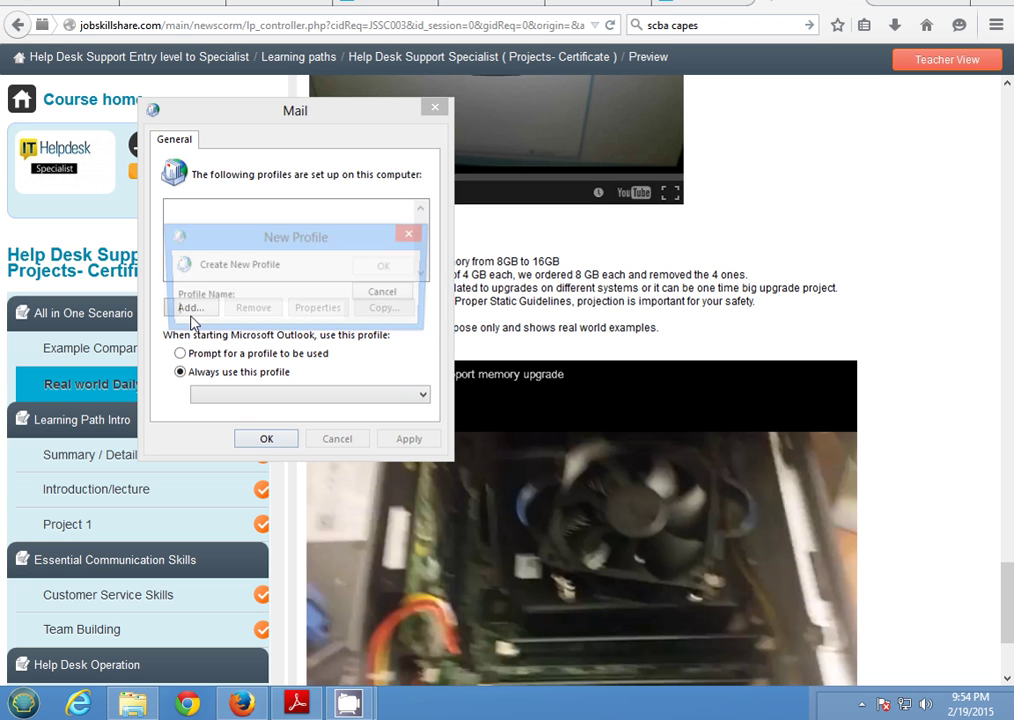
type("Default outlook profile")
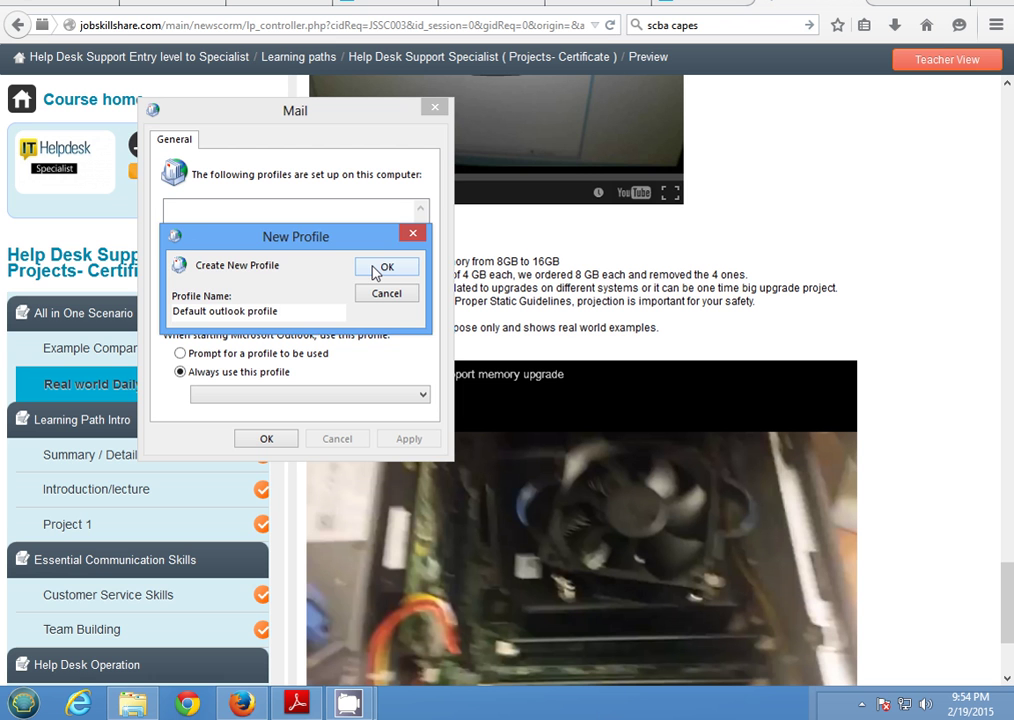
left_click(377, 270)
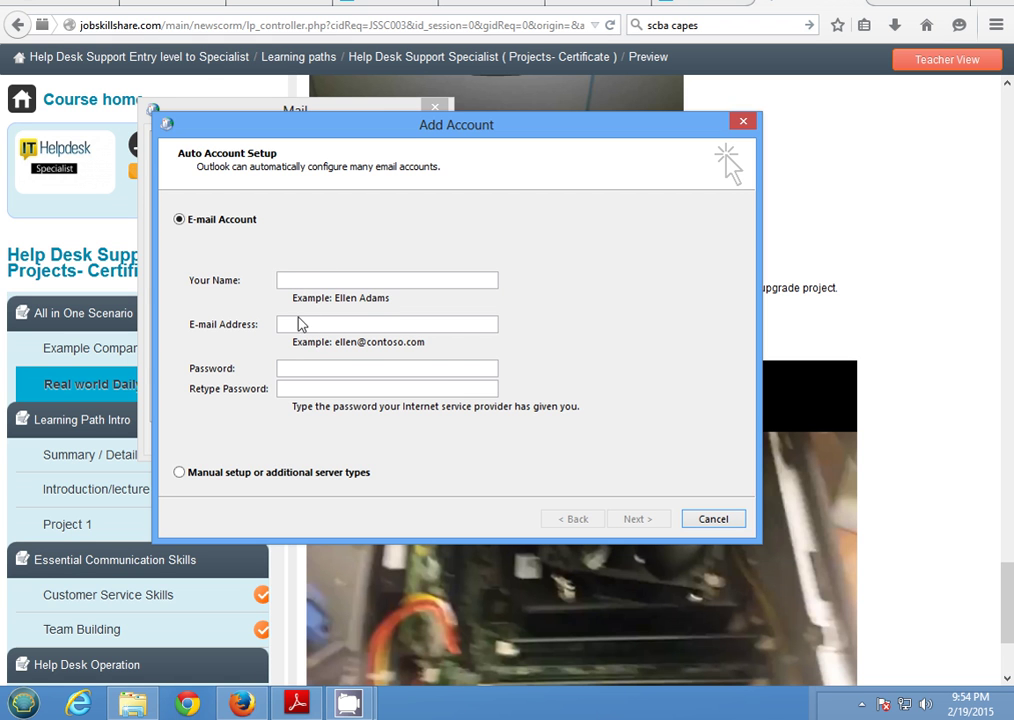
- Cancel the Add Account wizard, decline an account-less profile, and close the Mail dialog
left_click(289, 281)
left_click(733, 522)
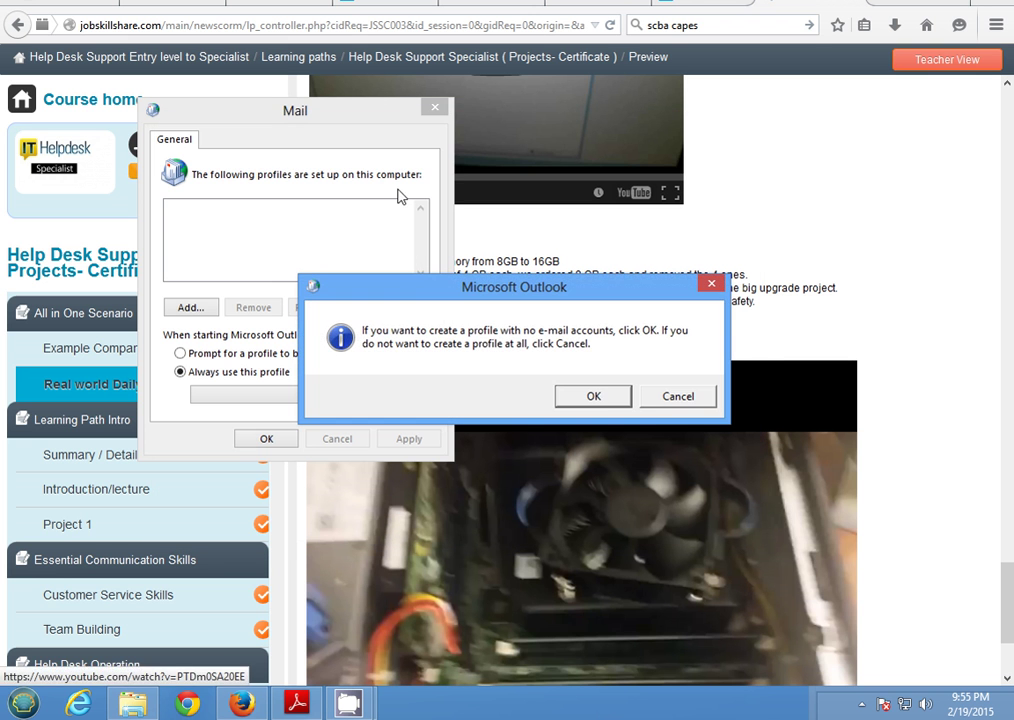
left_click(656, 396)
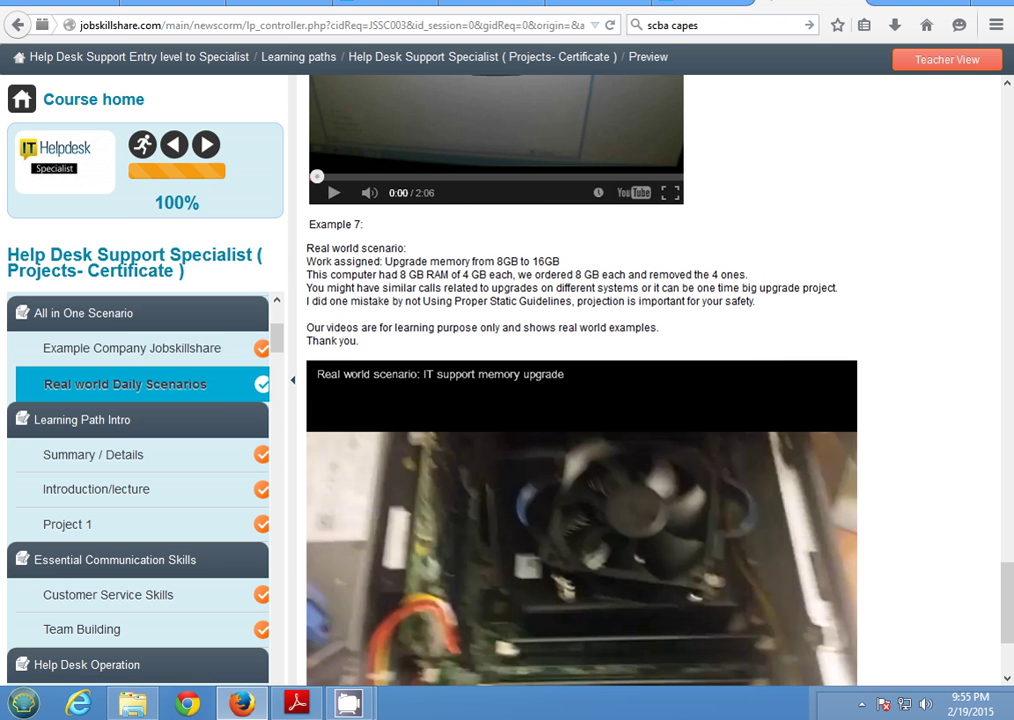
key("super")
- Browse to your profile folder under C:\Users and turn on hidden items
left_click(281, 490)
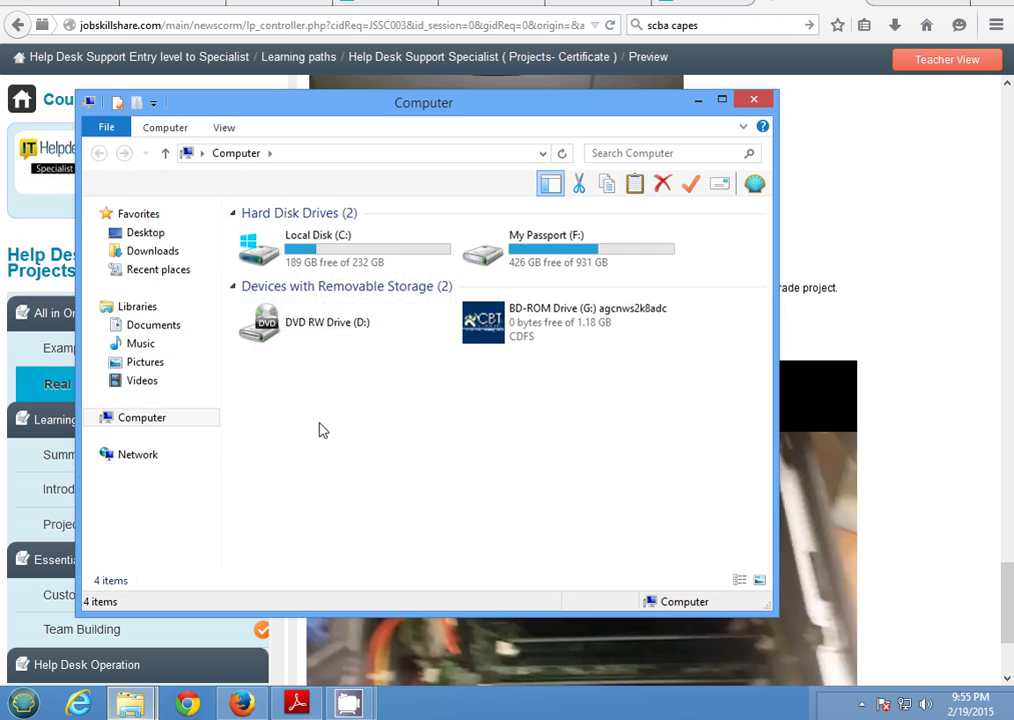
double_click(316, 258)
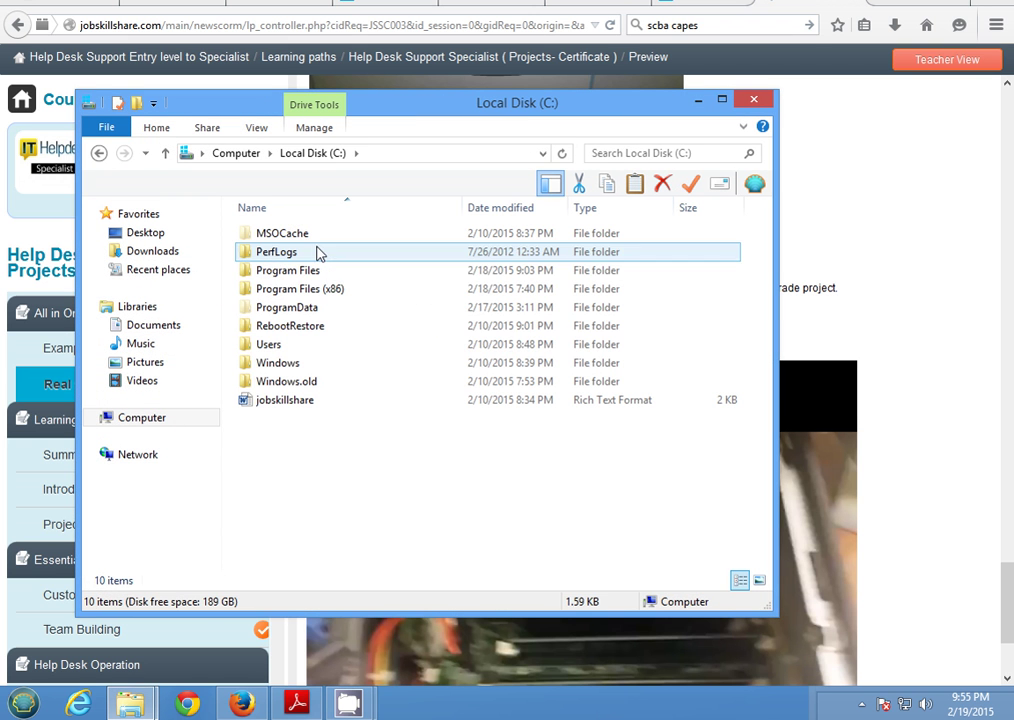
double_click(300, 348)
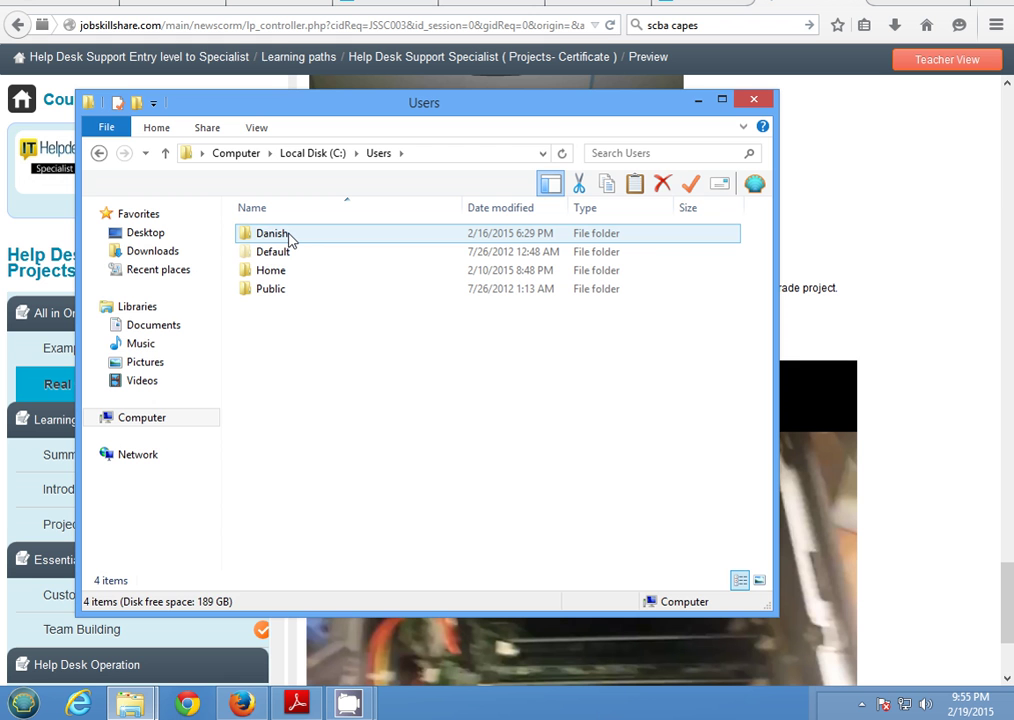
double_click(288, 236)
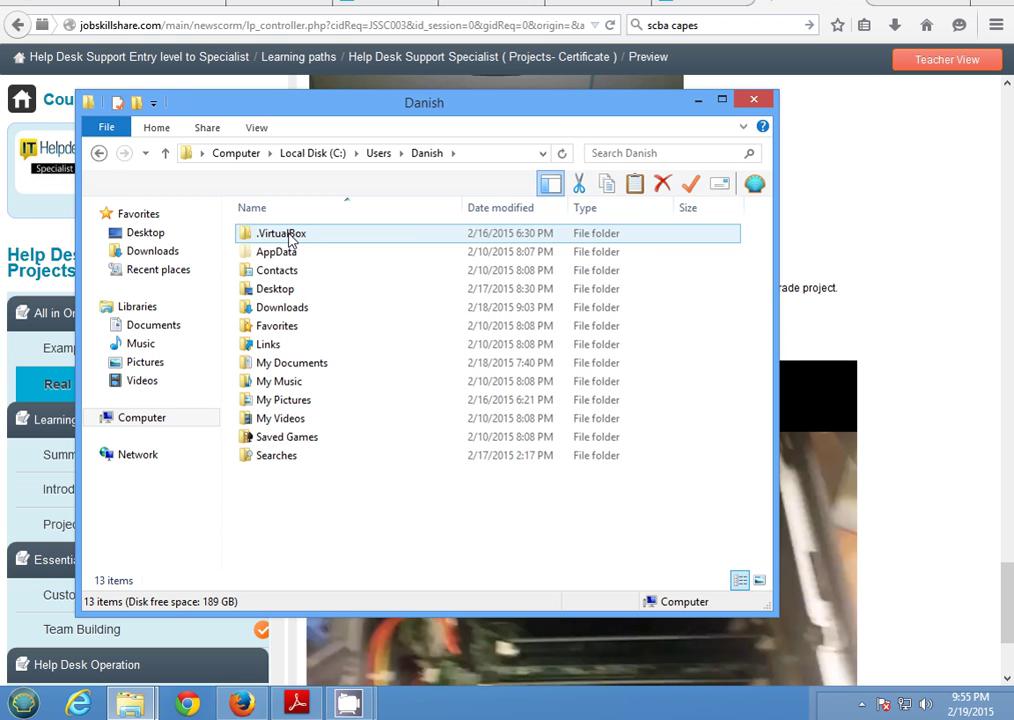
left_click(256, 128)
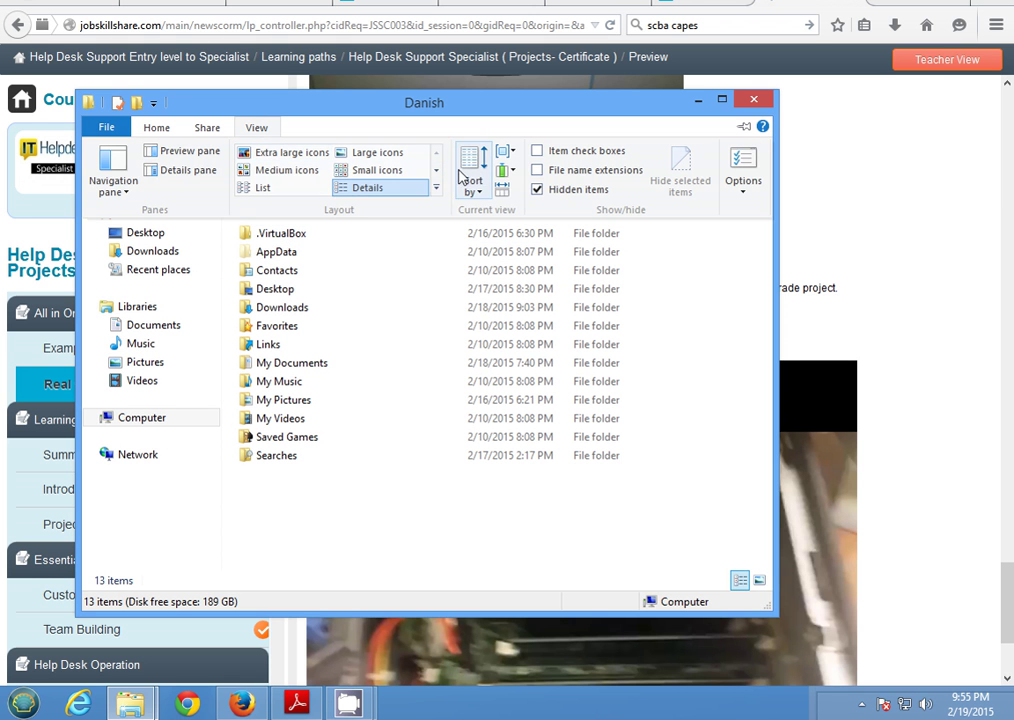
left_click(541, 189)
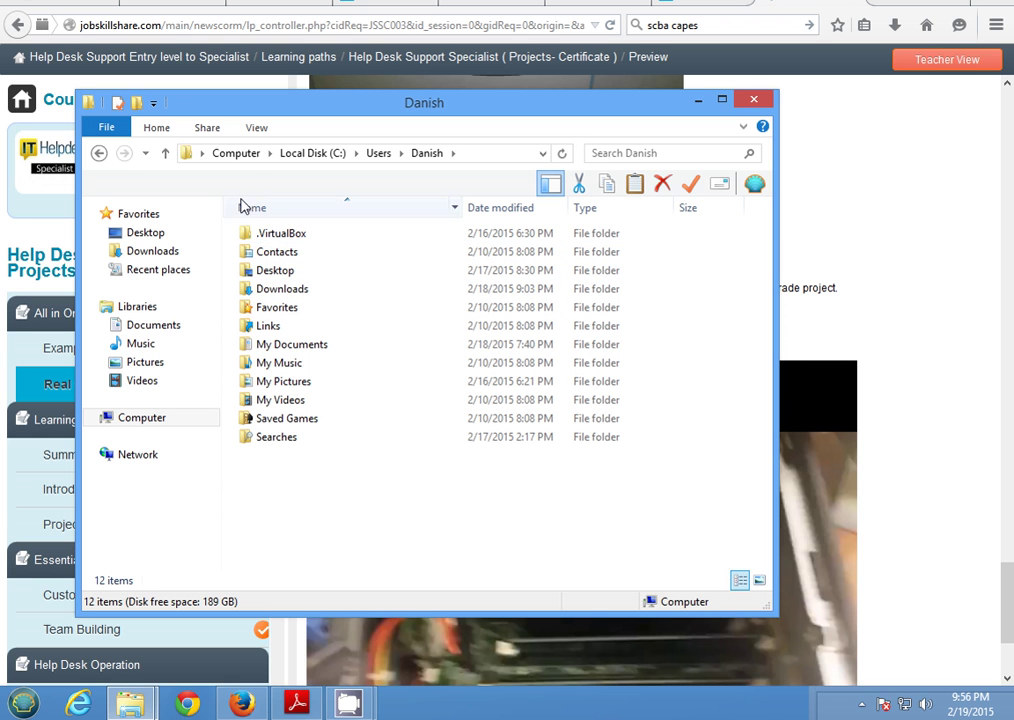
left_click(256, 128)
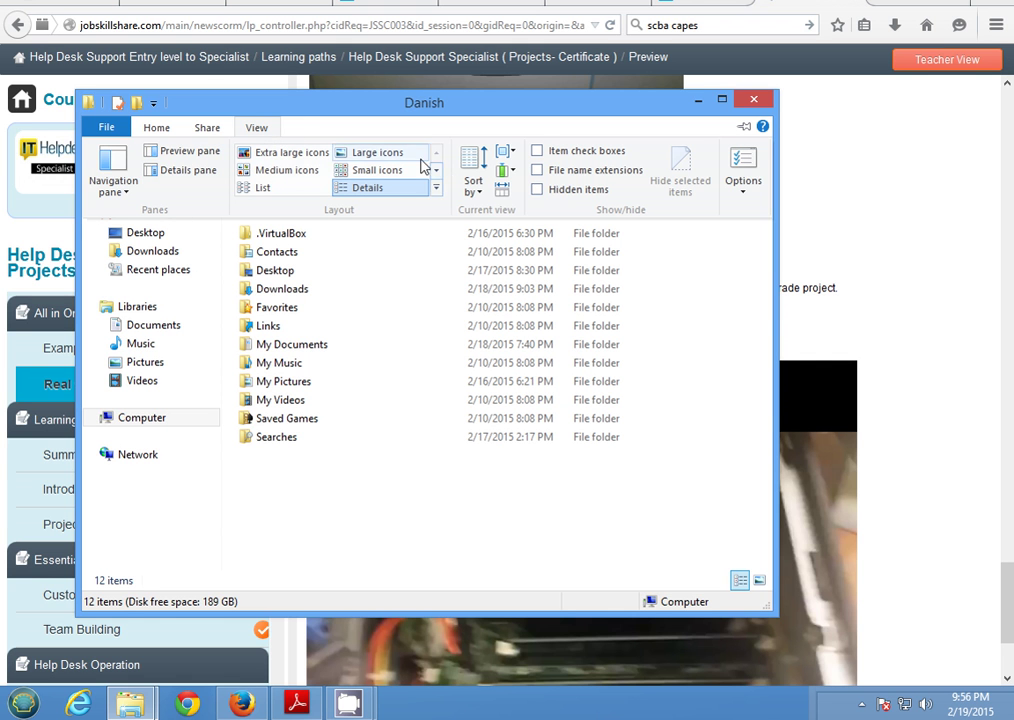
left_click(538, 191)
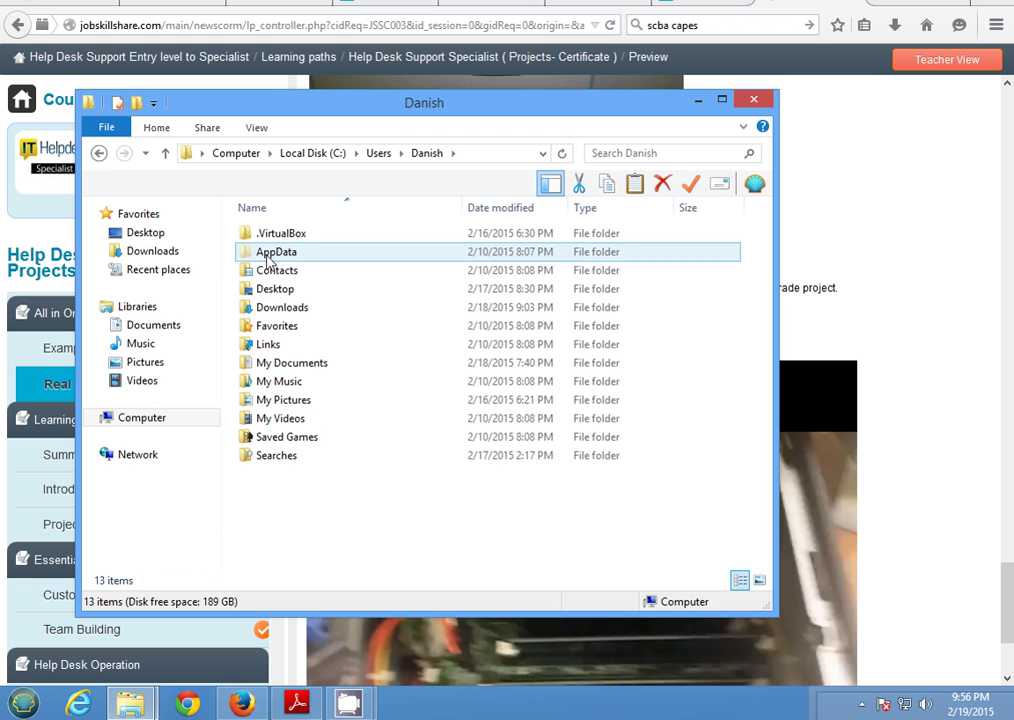
- Open AppData\Local\Microsoft and locate the Outlook folder
double_click(268, 254)
double_click(273, 240)
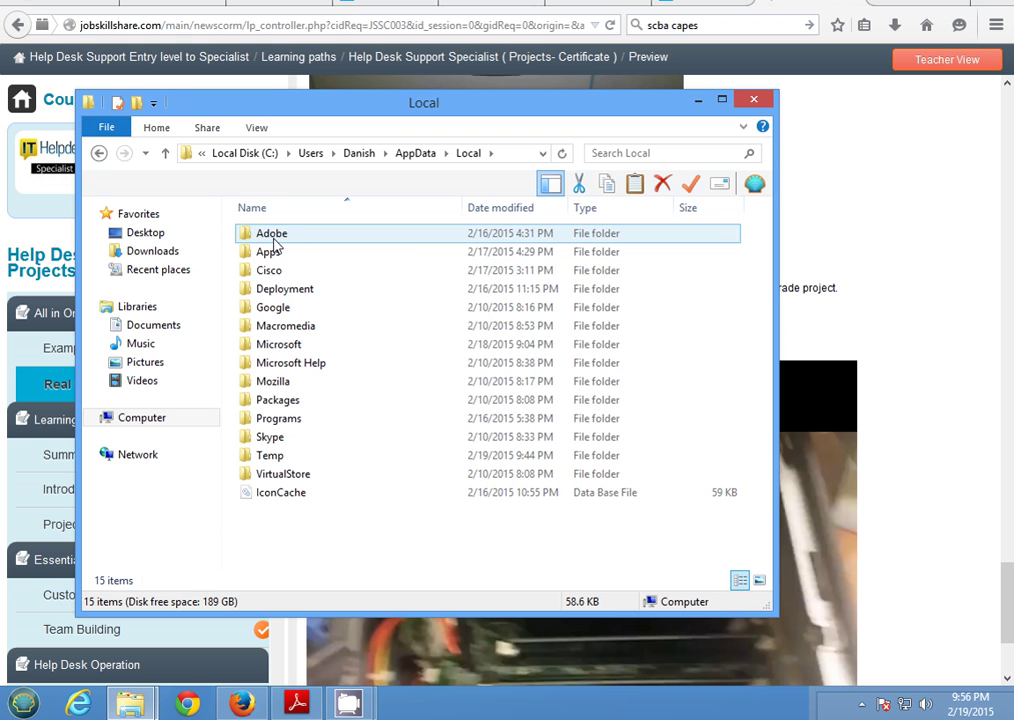
double_click(287, 356)
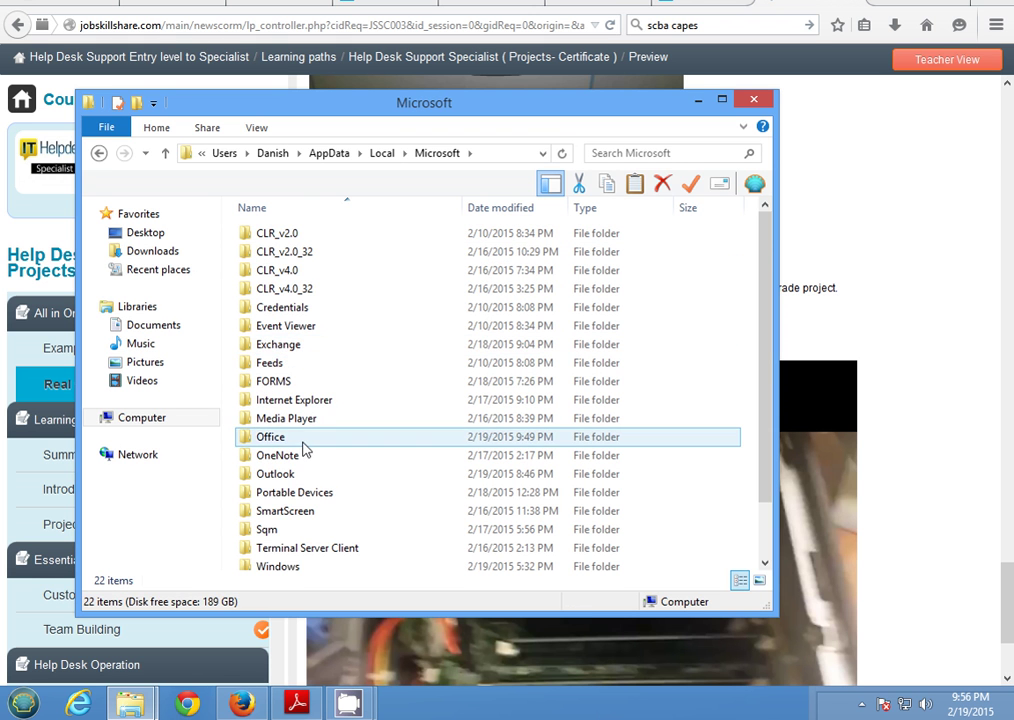
scroll(300, 445, "down", 1)
left_click(280, 434)
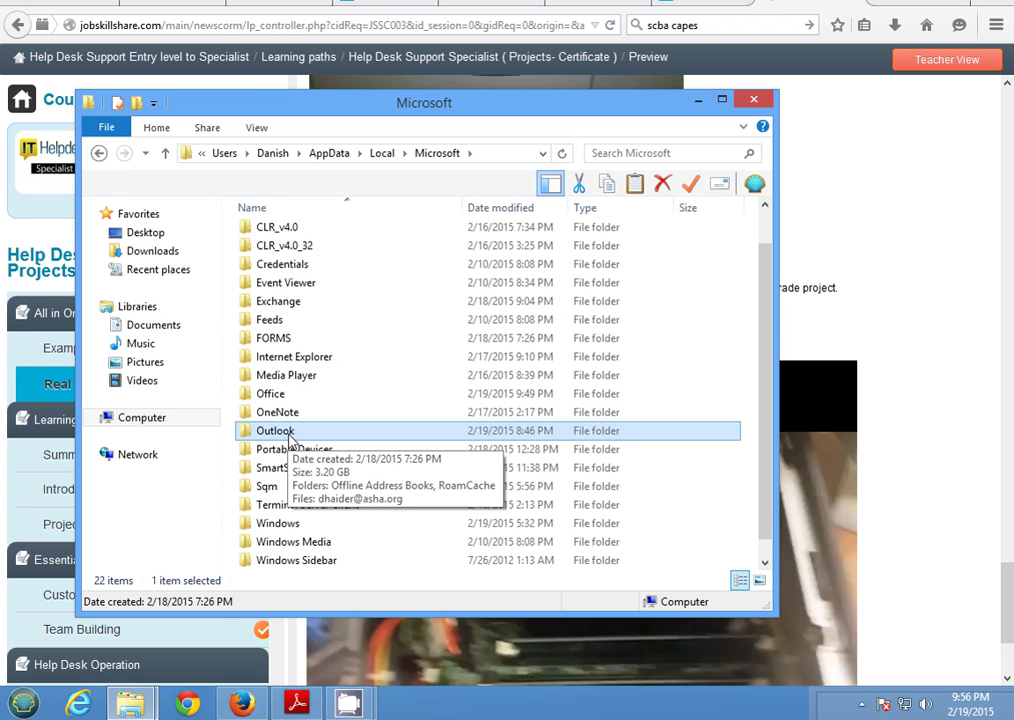
- Inspect the Word15.customUI file in the Office folder, then return to Microsoft
double_click(269, 397)
left_click(268, 310)
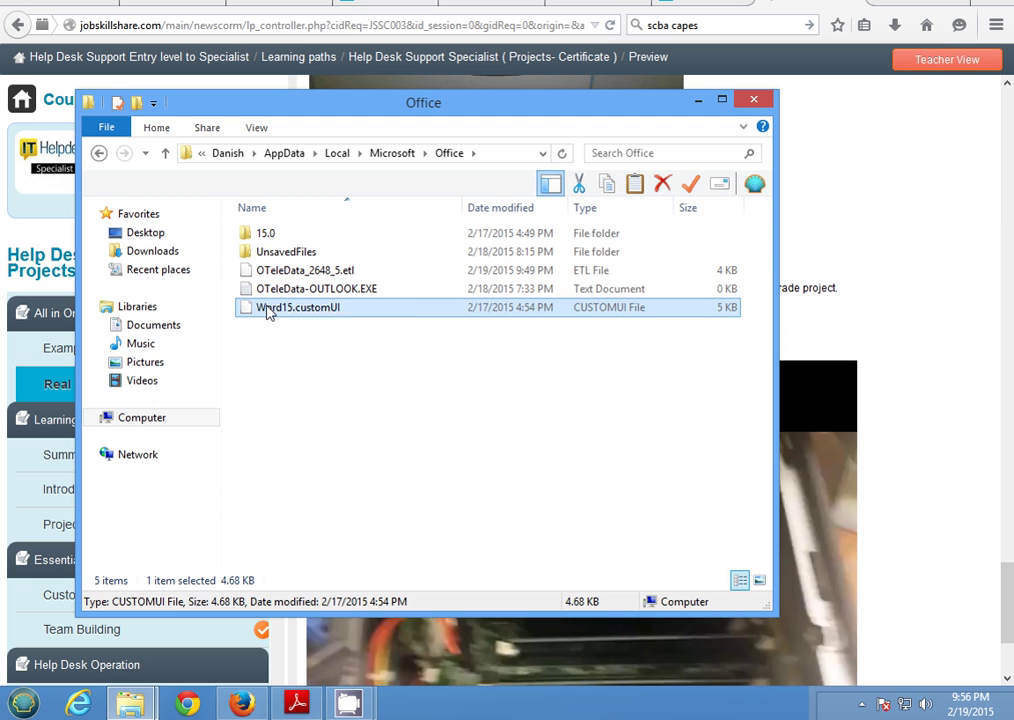
right_click(268, 313)
key("Escape")
key("BackSpace")
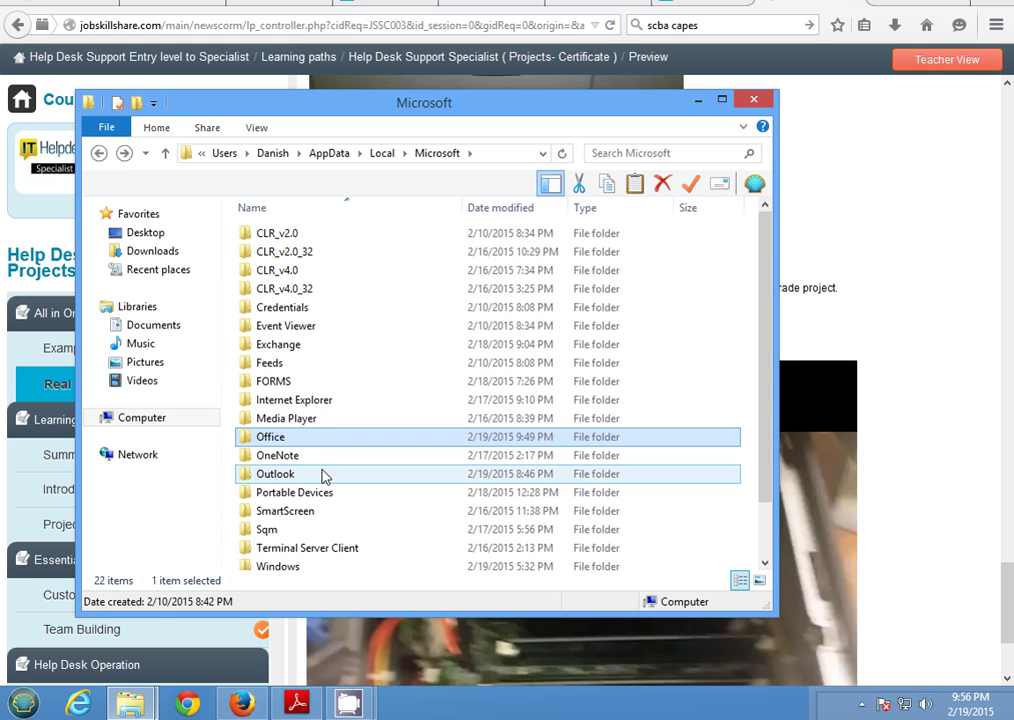
- Inspect the OneNote 15.0 cache file, then return and select the Outlook folder
double_click(287, 457)
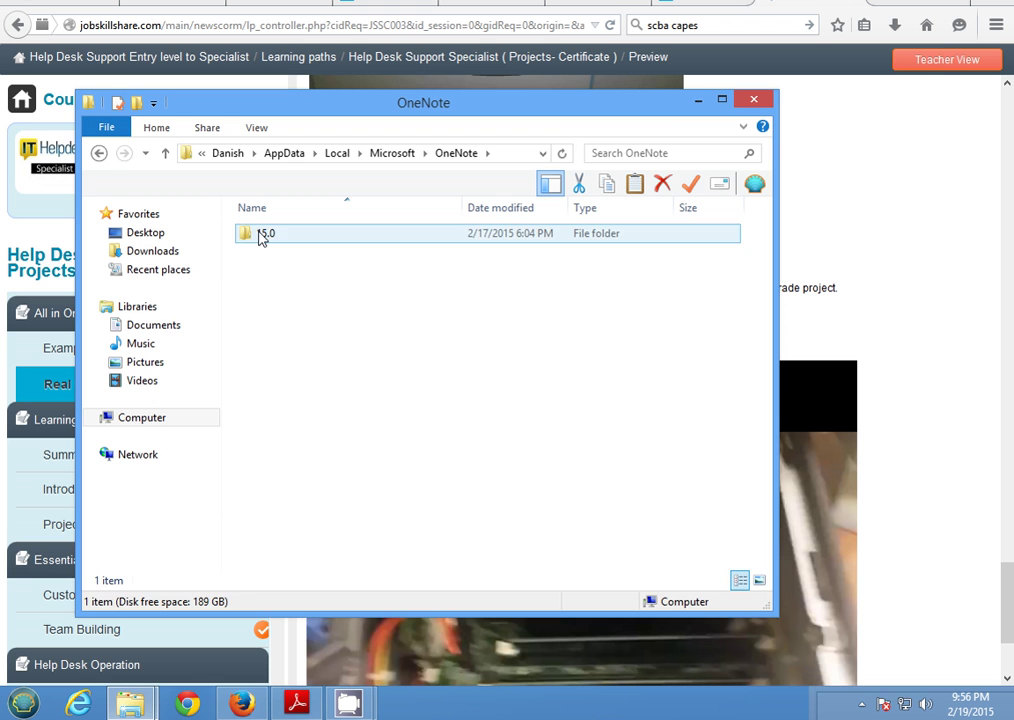
double_click(258, 235)
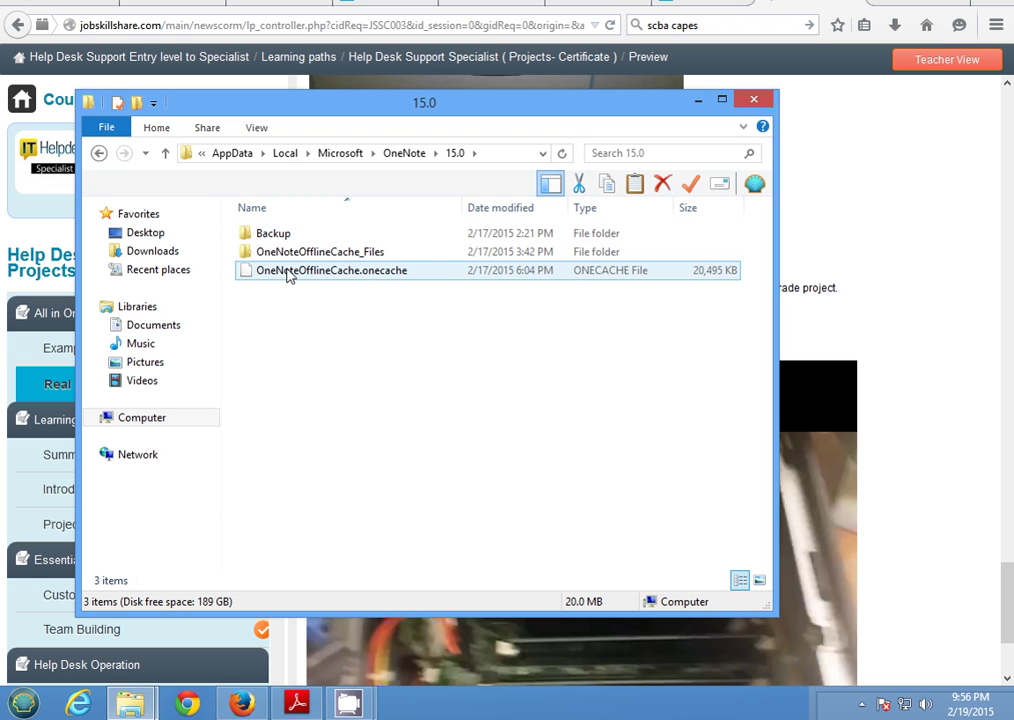
mouse_move(288, 275)
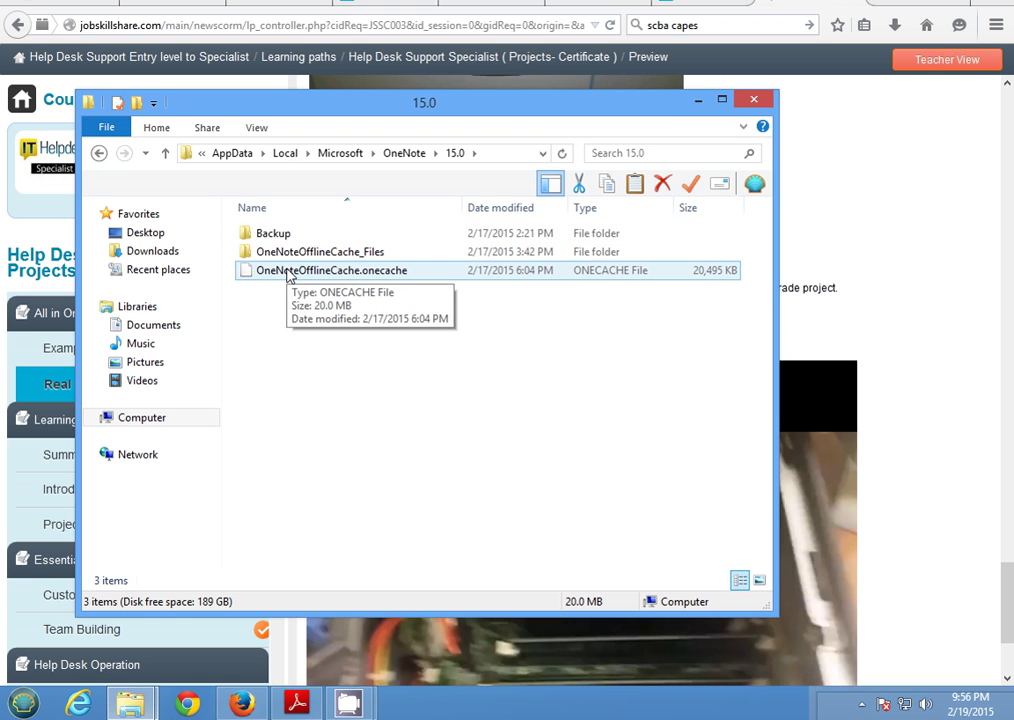
right_click(288, 273)
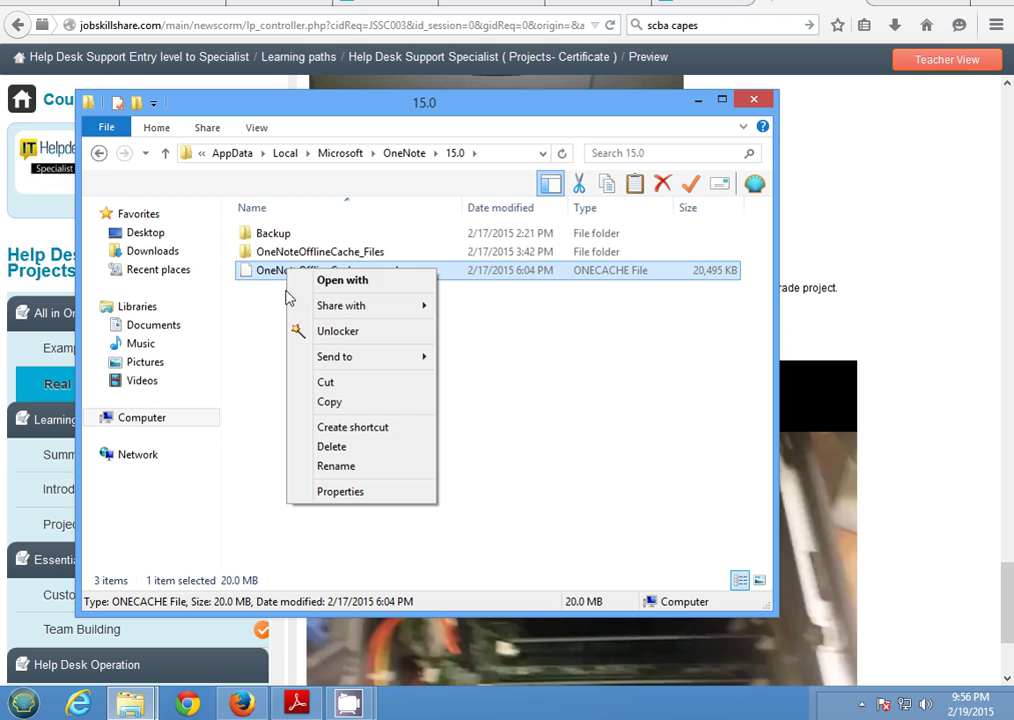
left_click(101, 155)
left_click(101, 155)
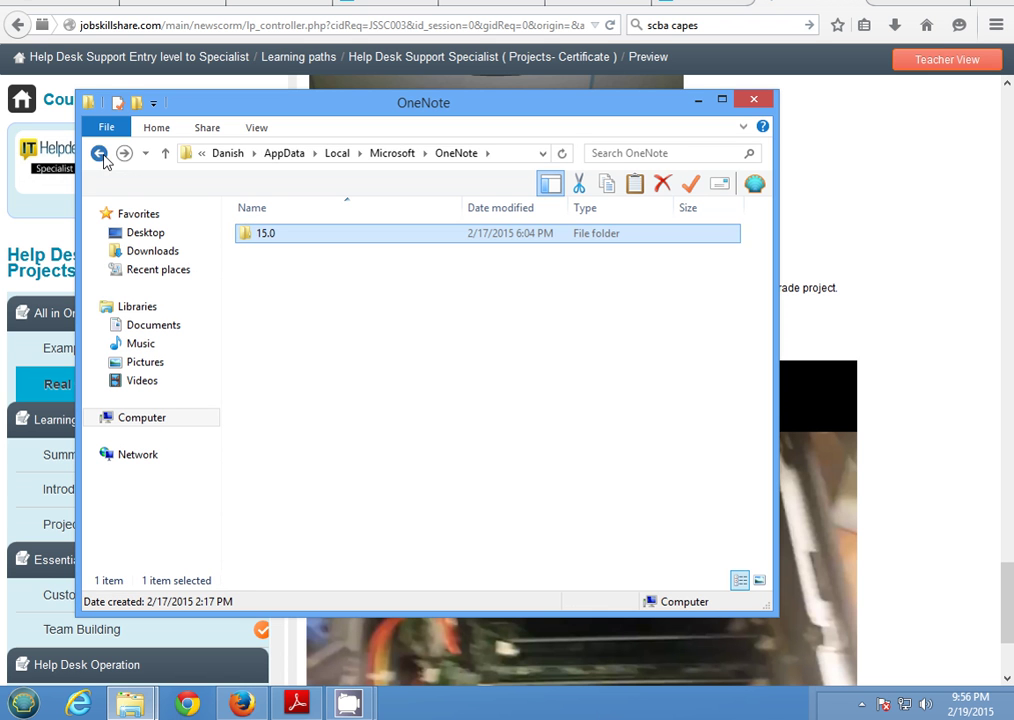
left_click(101, 155)
left_click(268, 474)
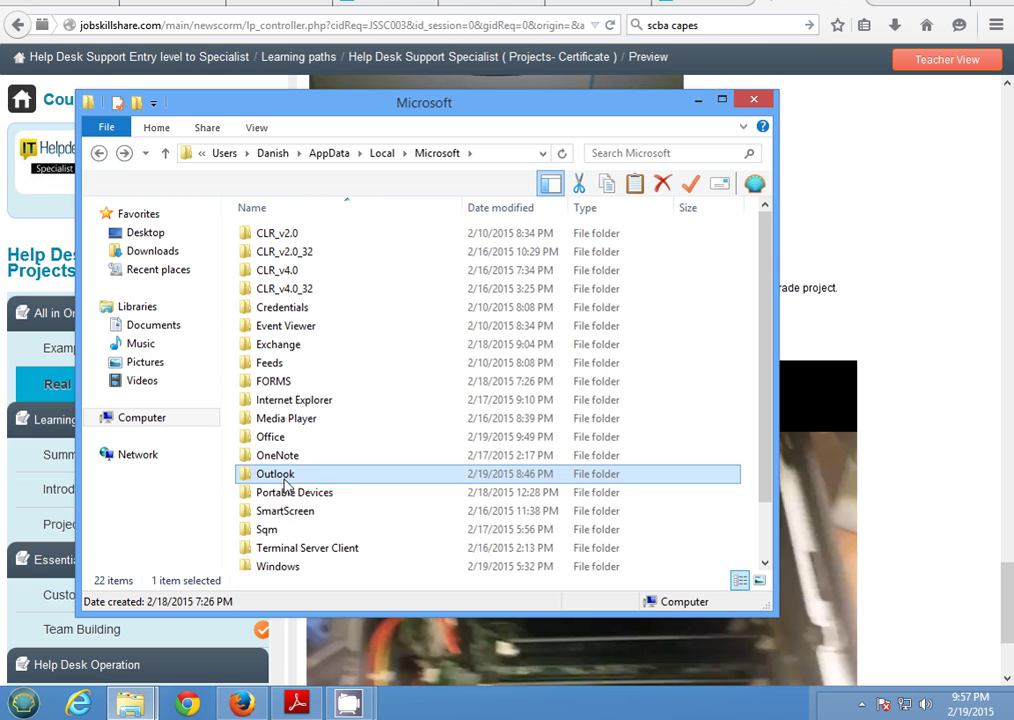
- Delete the Outlook folder from AppData\Local\Microsoft and minimize File Explorer
mouse_move(287, 481)
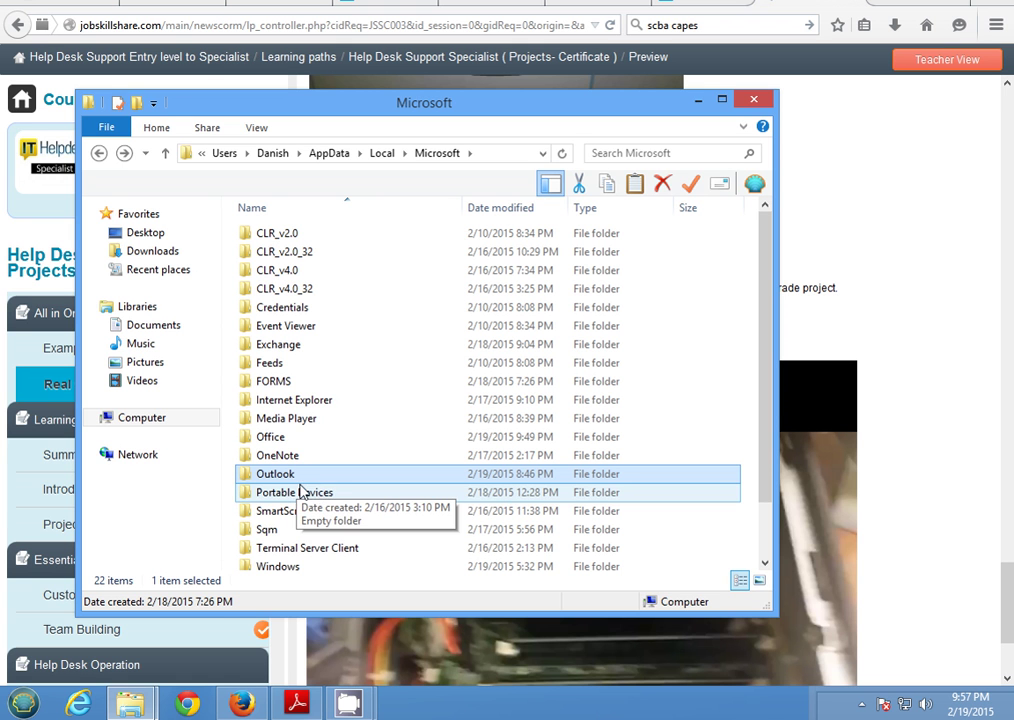
mouse_move(281, 484)
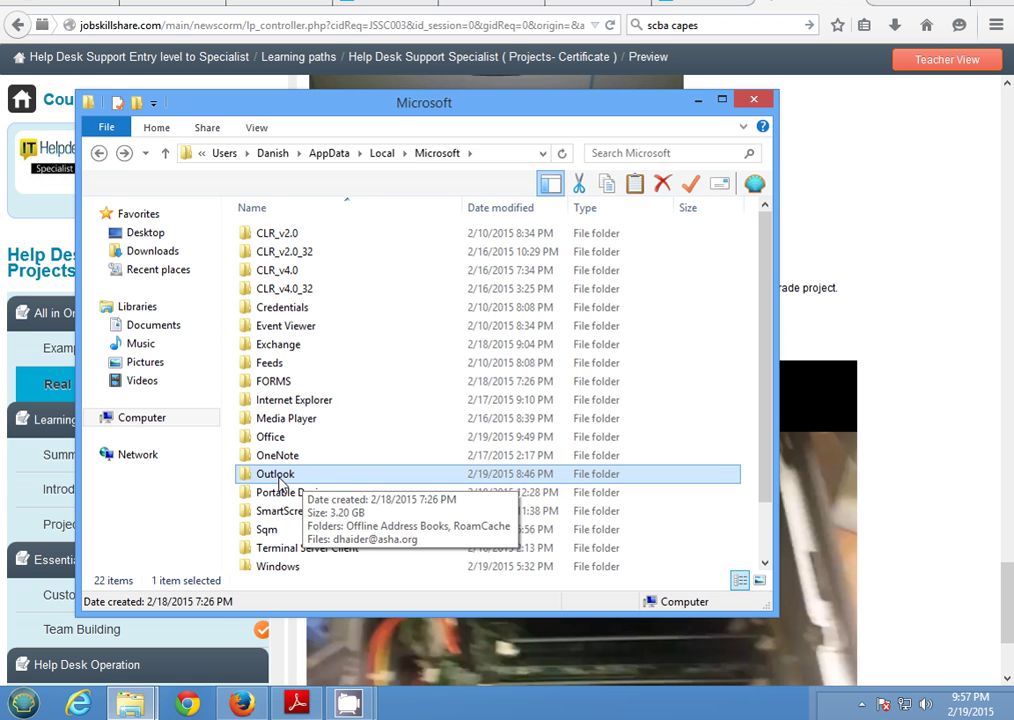
right_click(280, 478)
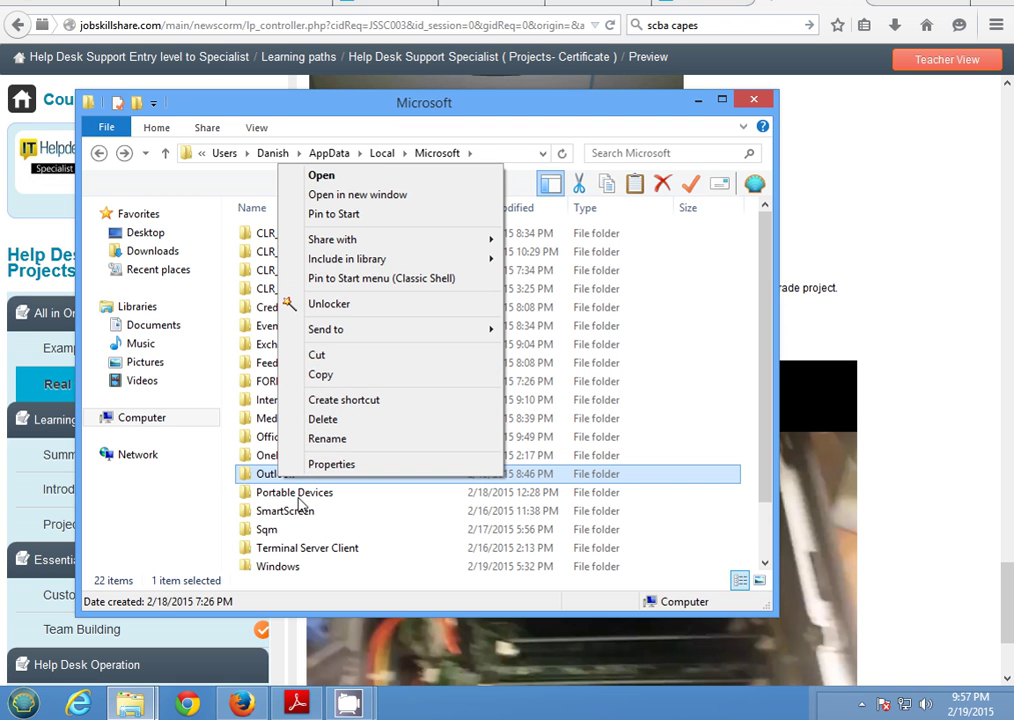
right_click(296, 478)
left_click(337, 418)
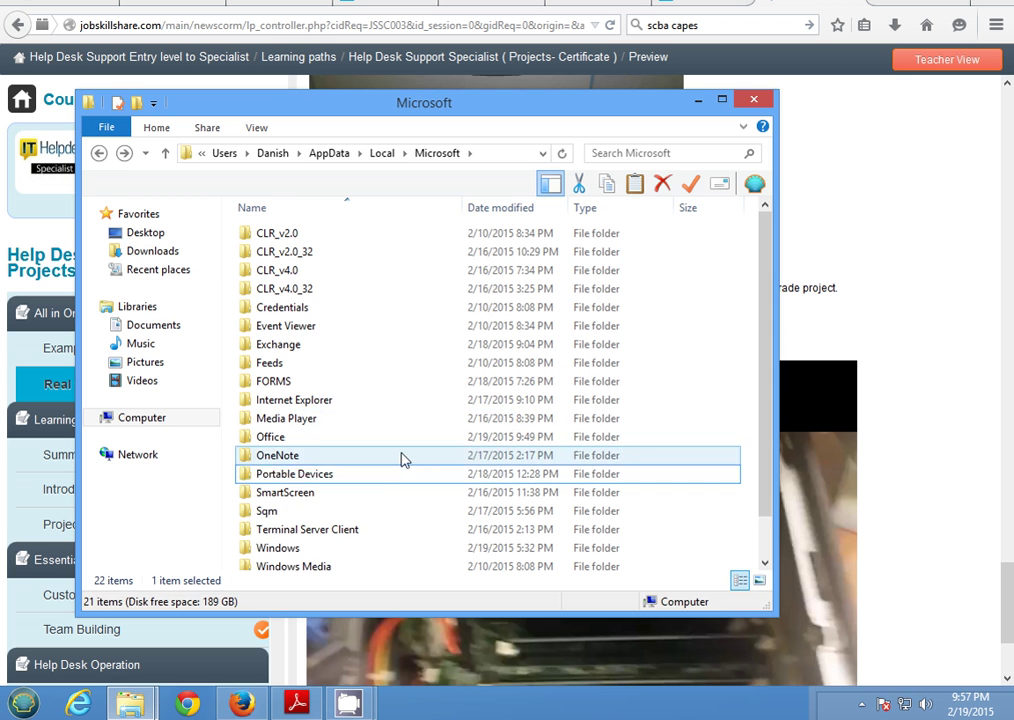
left_click(698, 99)
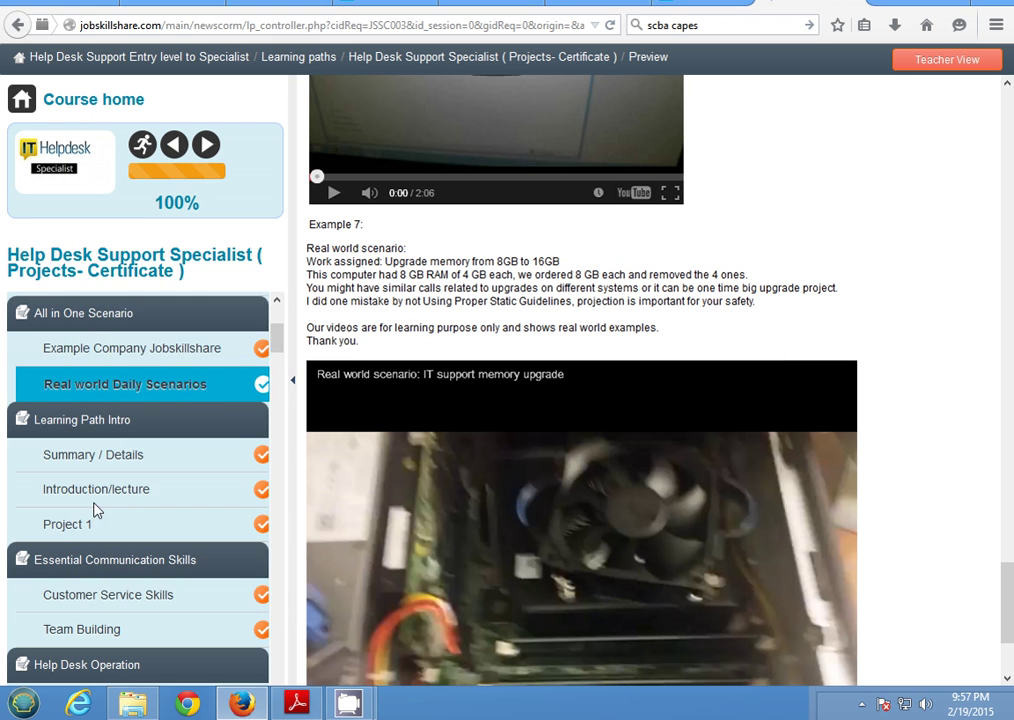
- Relaunch Outlook 2013 and advance past the welcome page to Add an Email Account
left_click(24, 704)
left_click(74, 342)
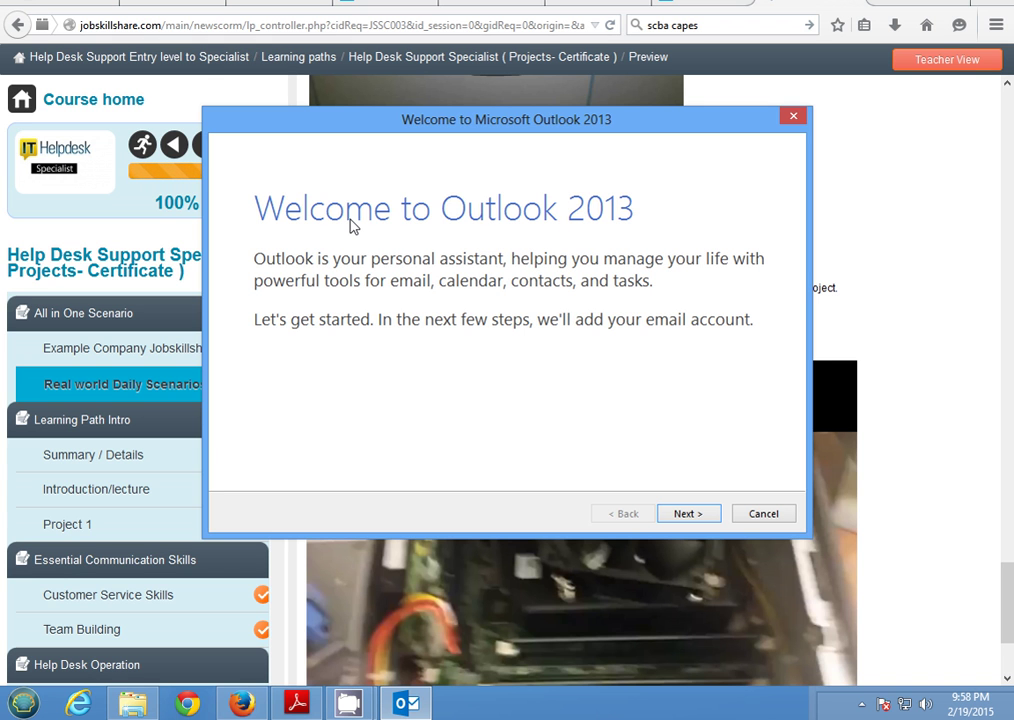
left_click(712, 513)
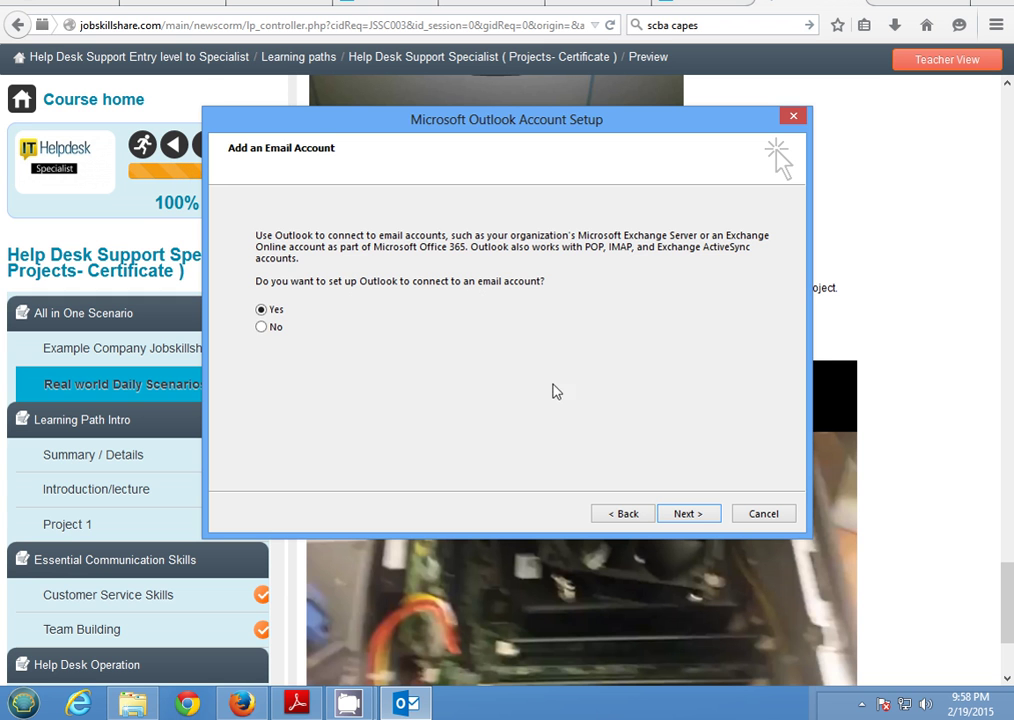
- Keep Yes selected to set up an e-mail account and continue to Auto Account Setup
left_click(700, 518)
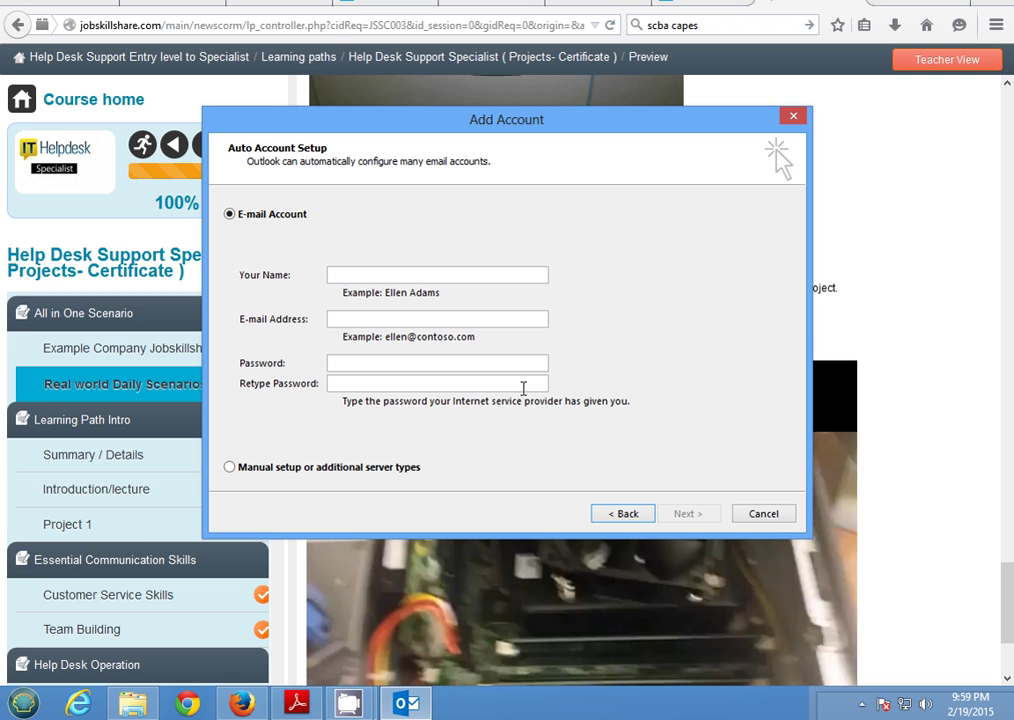
key("super")
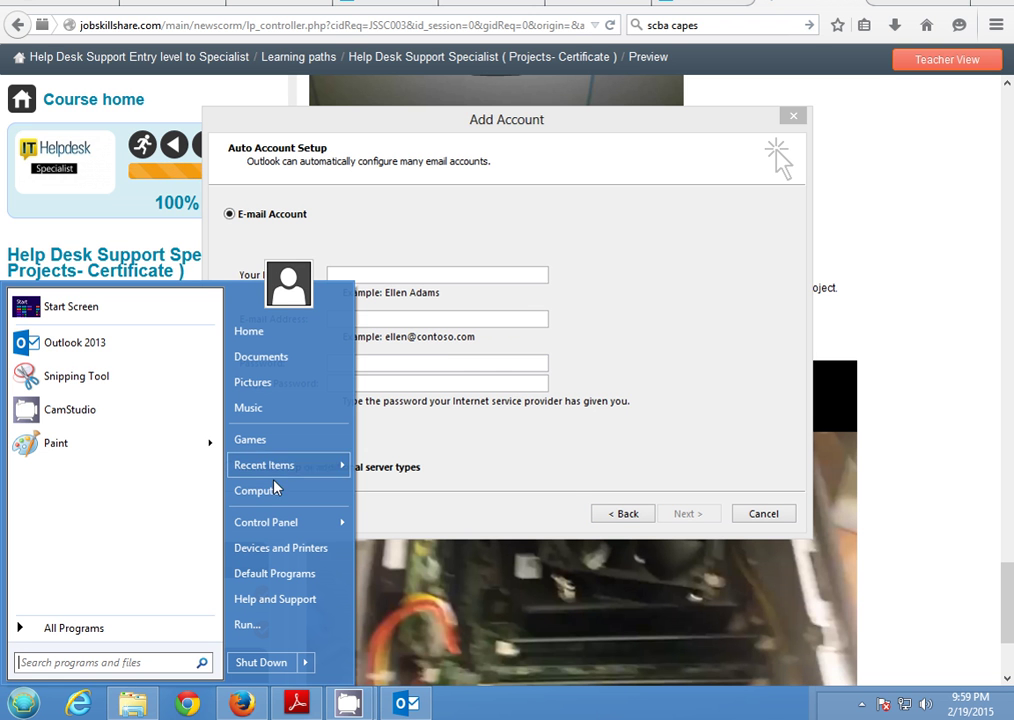
mouse_move(282, 526)
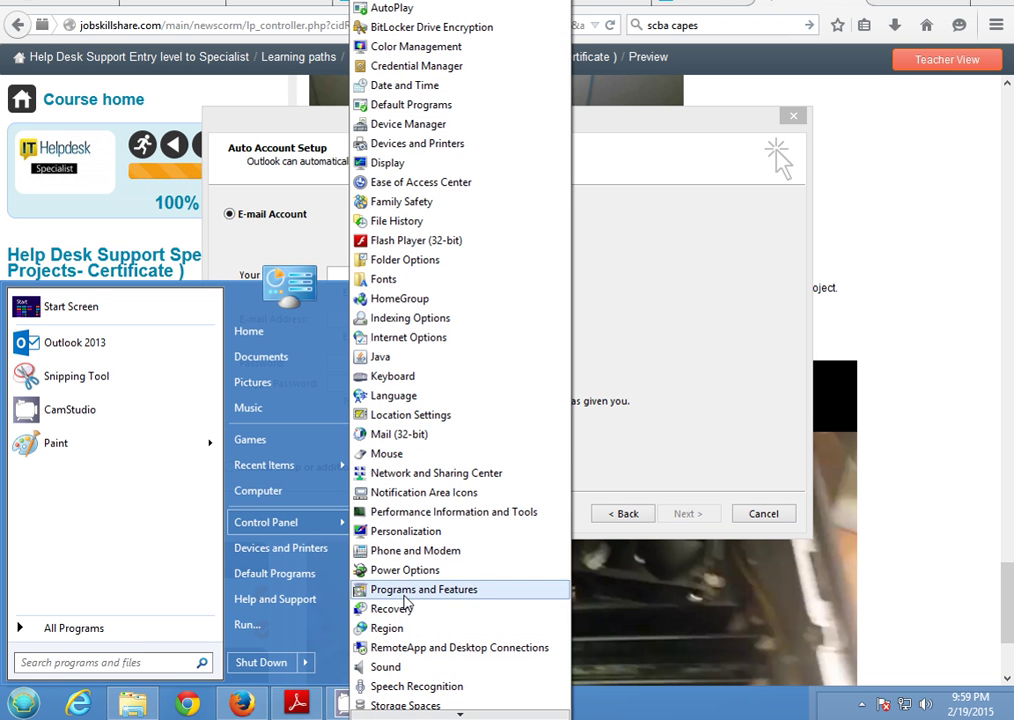
left_click(410, 590)
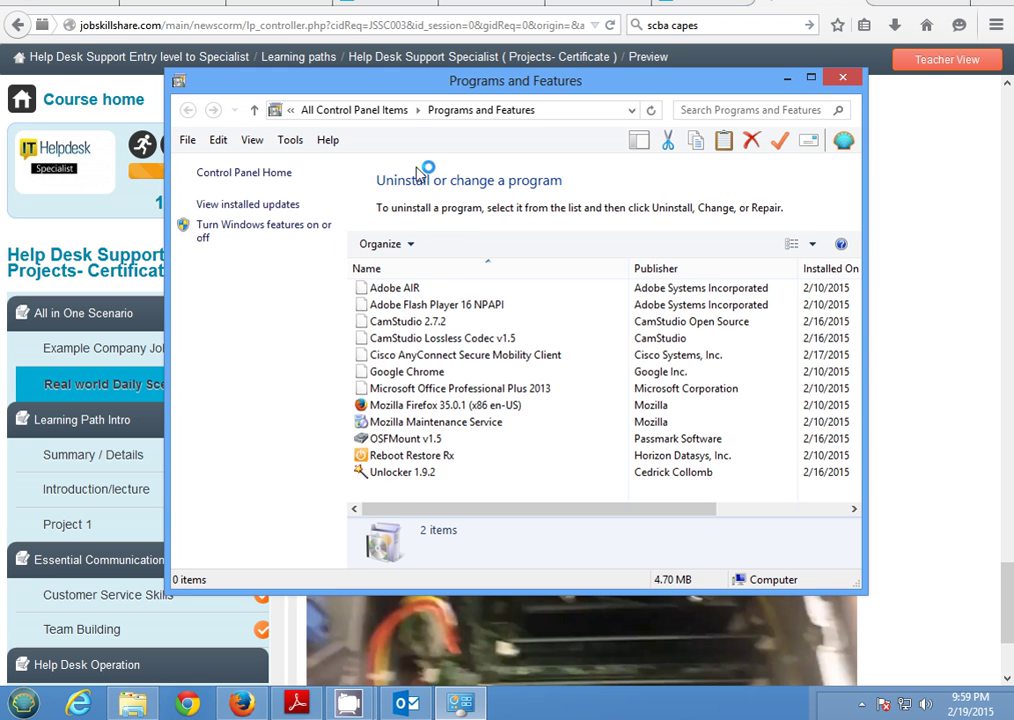
scroll(432, 378, "right", 1)
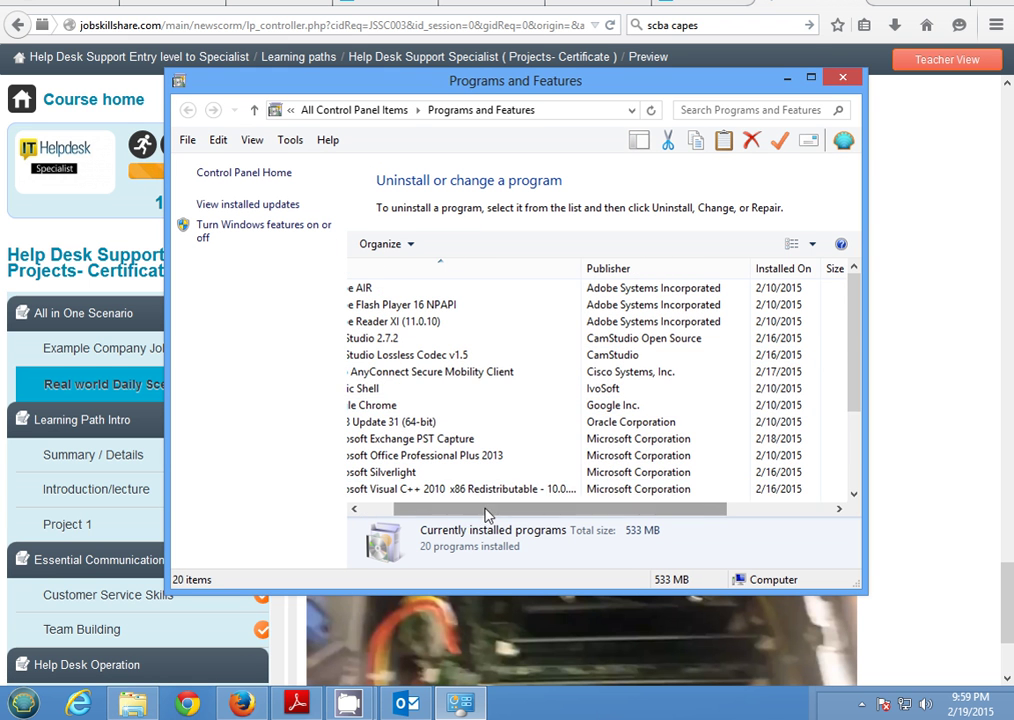
scroll(408, 452, "down", 2)
left_click(428, 357)
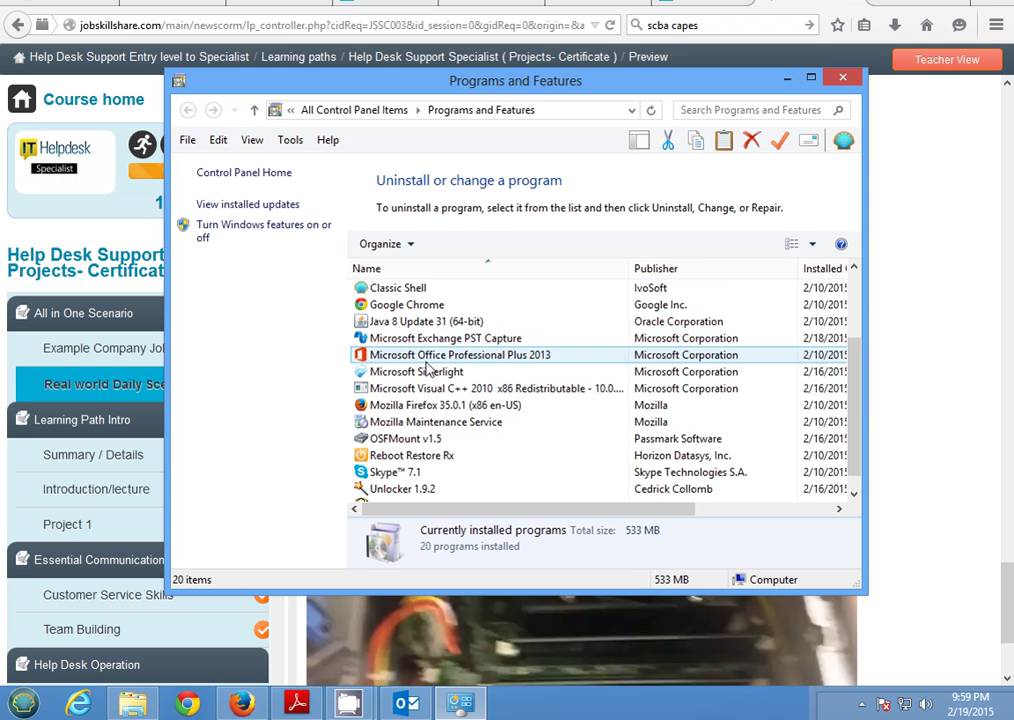
right_click(428, 357)
left_click(462, 381)
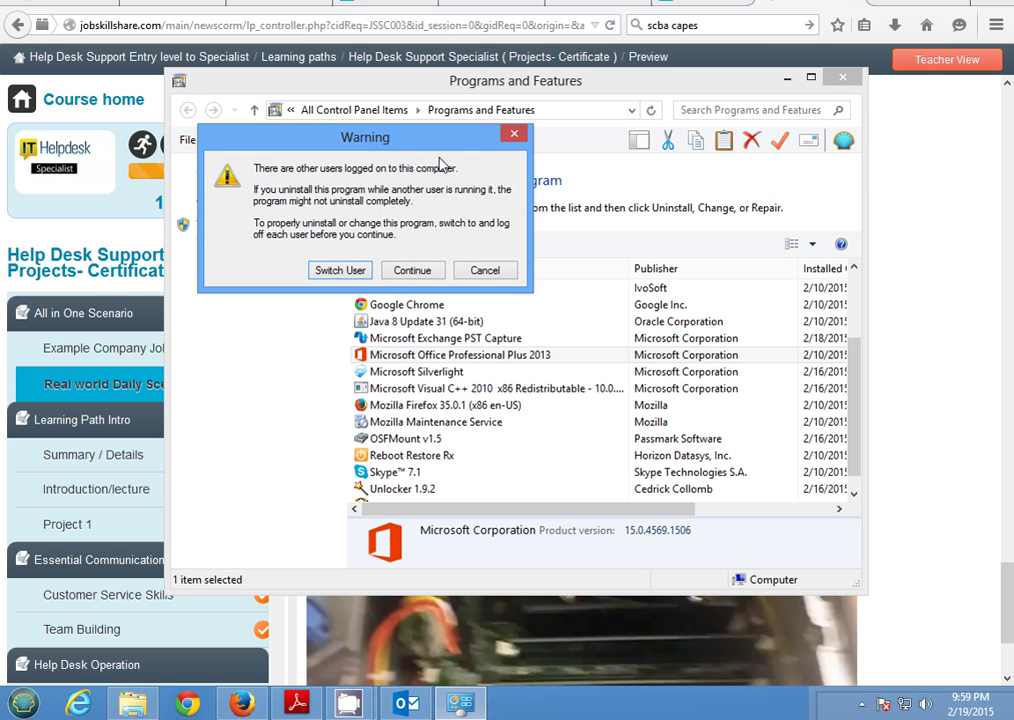
left_click_drag(440, 140, 355, 325)
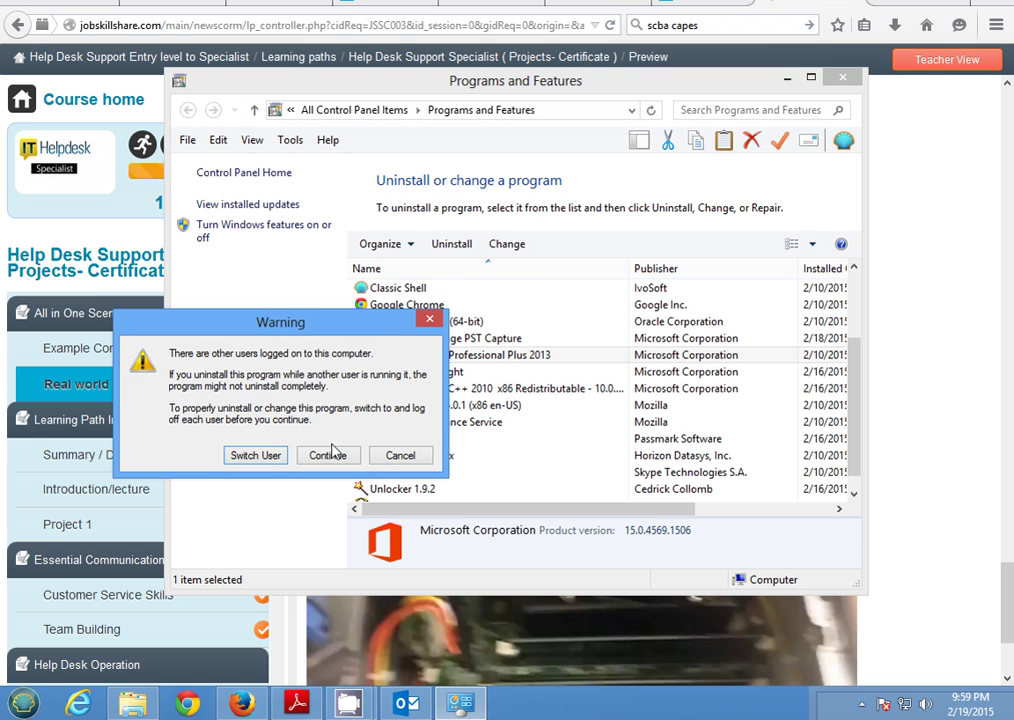
left_click(429, 319)
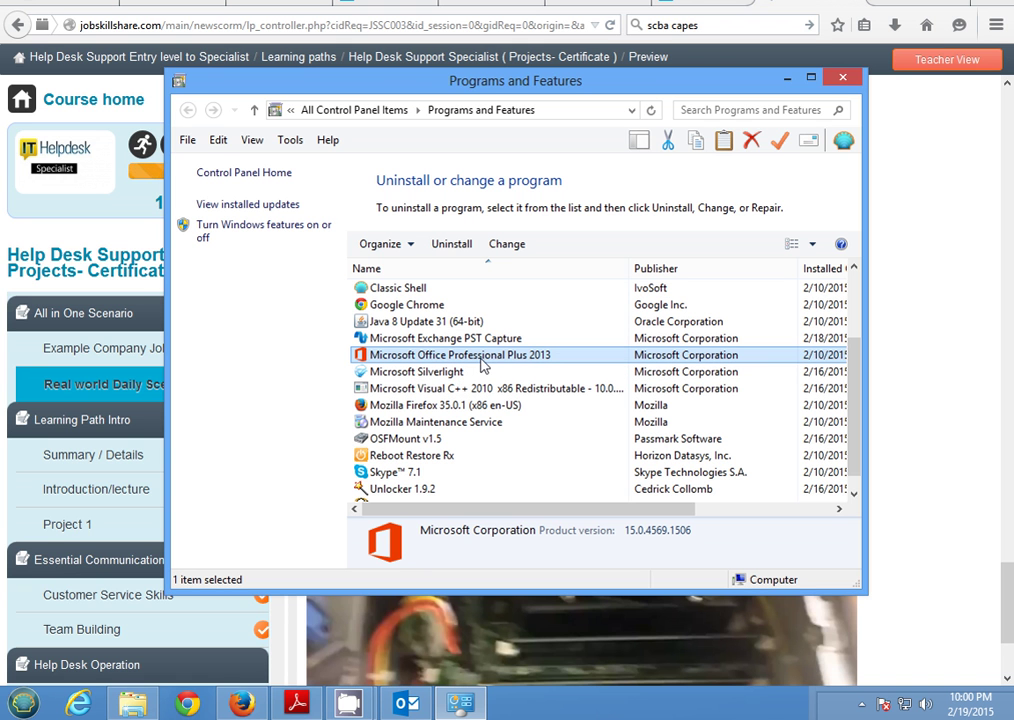
left_click(845, 80)
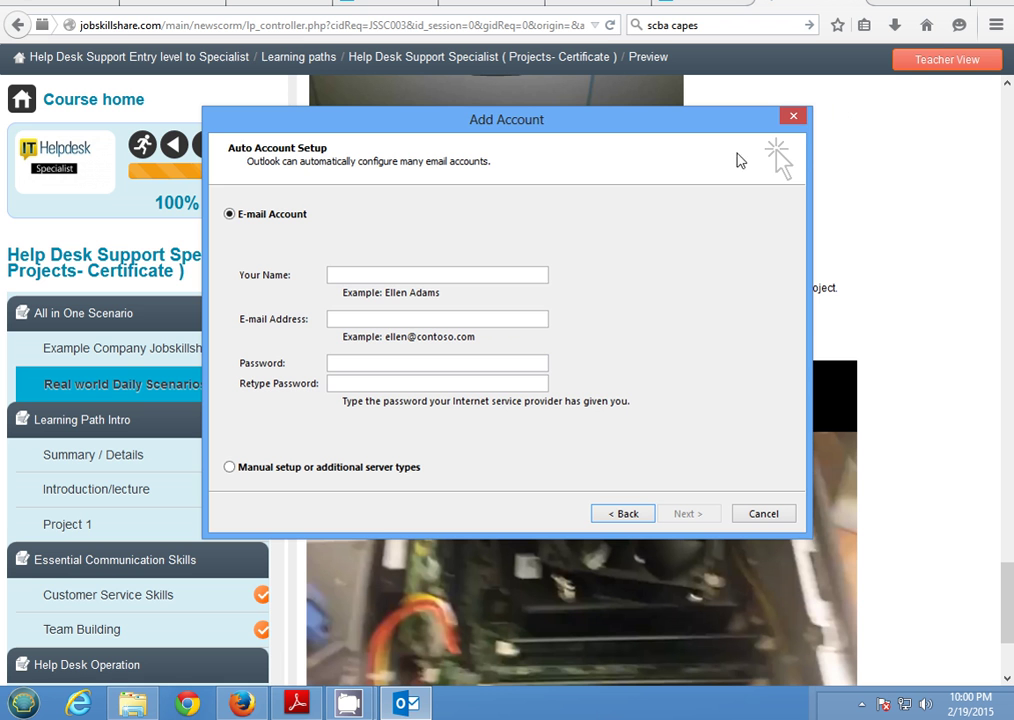
- Close the Add Account wizard and confirm exiting the account setup
left_click(793, 120)
left_click(584, 395)
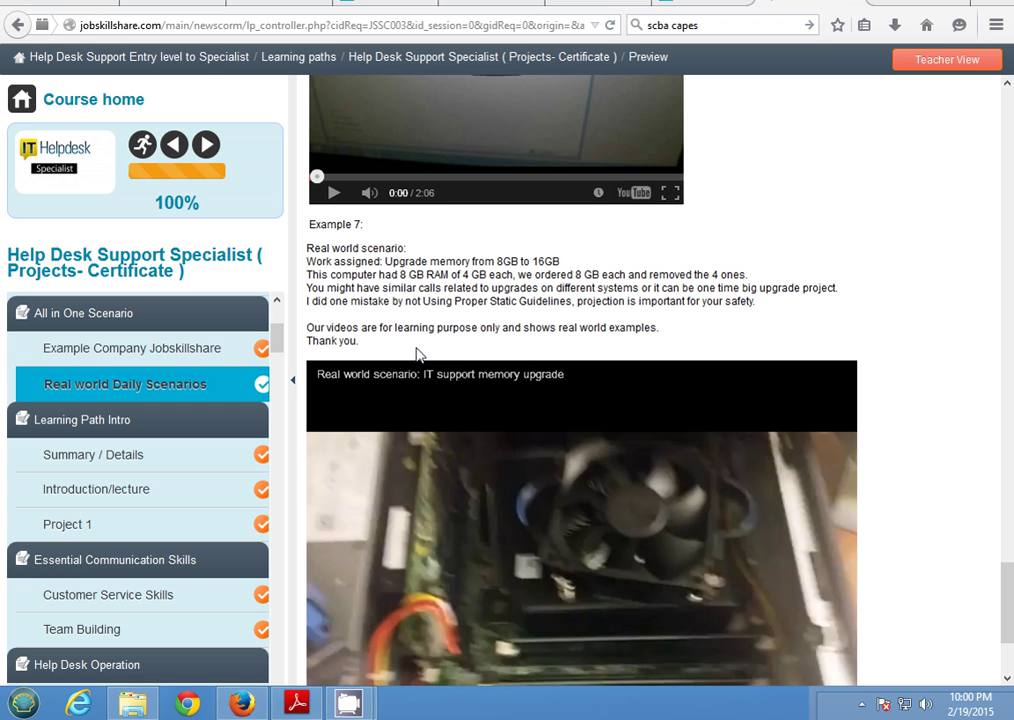
- Highlight and clear the Example 7 memory-upgrade text, then bring up the CamStudio recorder window
left_click_drag(378, 355, 300, 250)
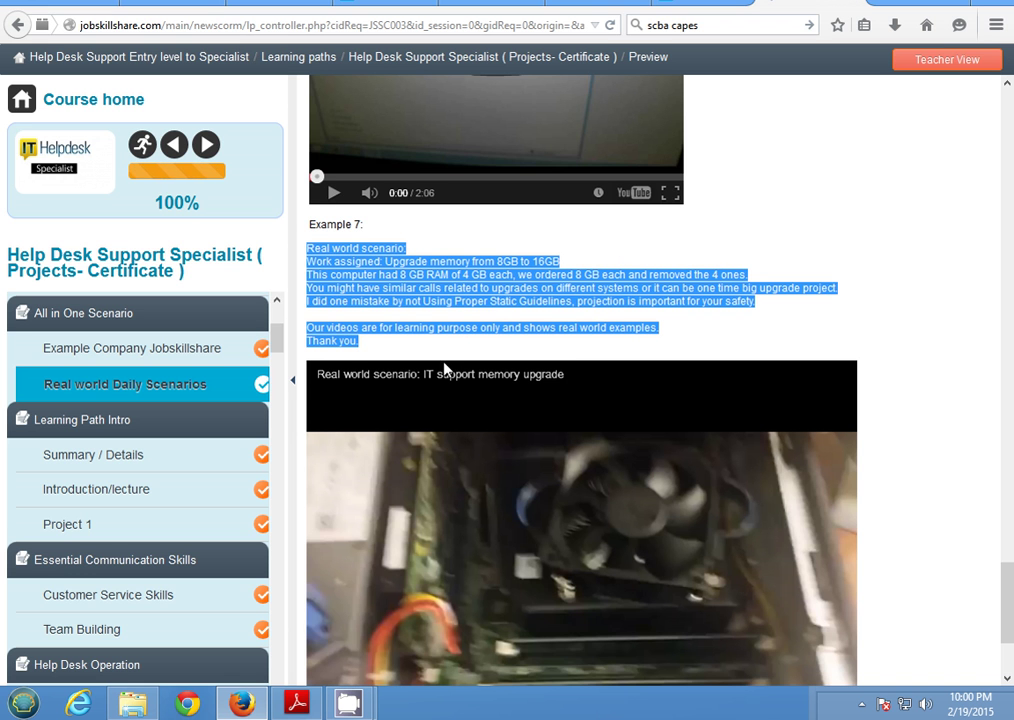
scroll(445, 369, "down", 3)
scroll(446, 369, "up", 5)
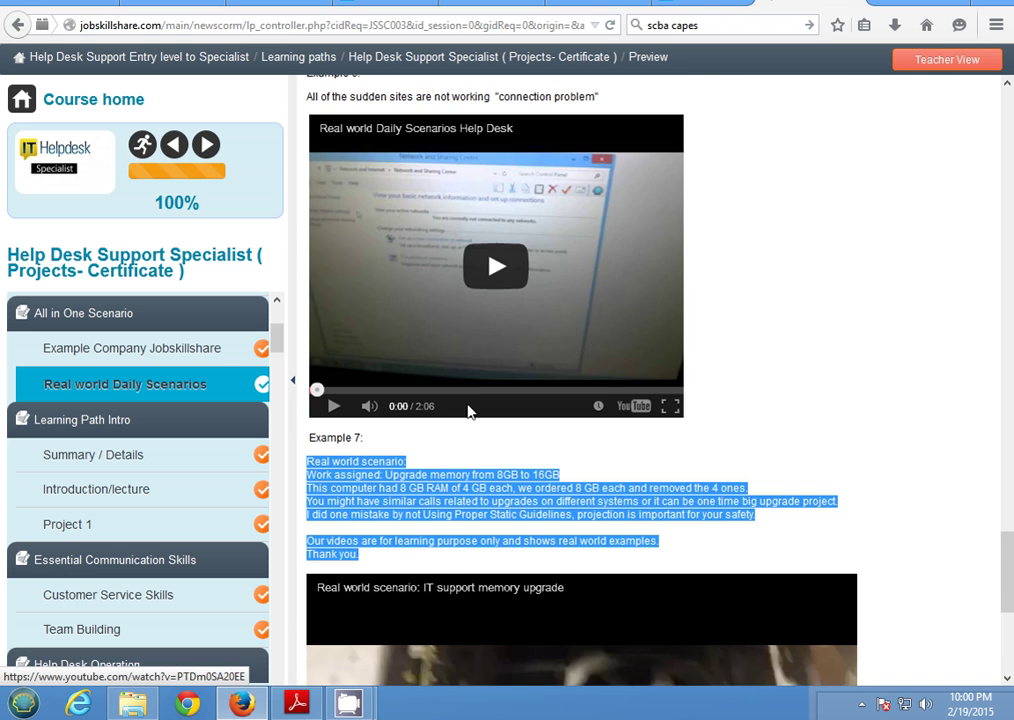
left_click(449, 464)
scroll(450, 475, "down", 5)
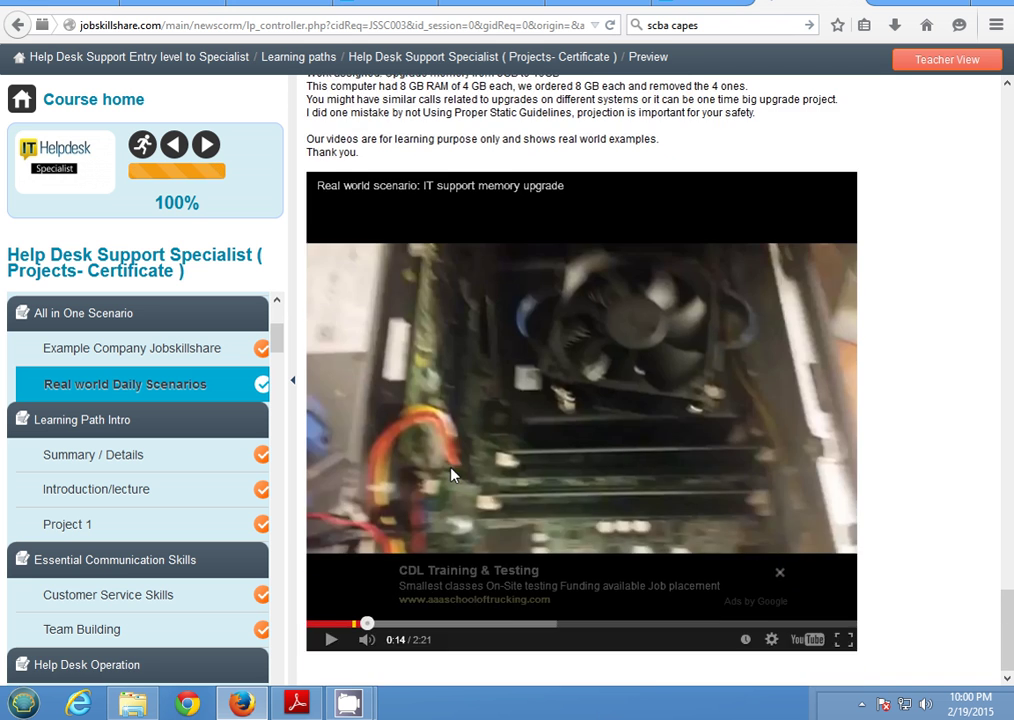
scroll(450, 475, "up", 4)
left_click_drag(372, 457, 380, 440)
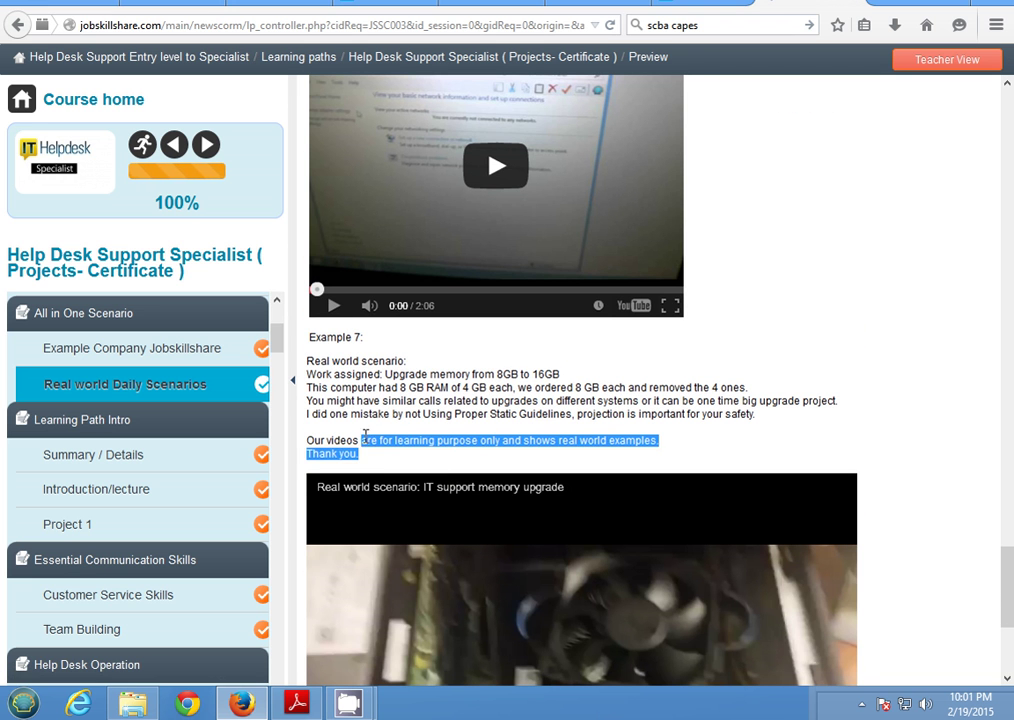
left_click(396, 419)
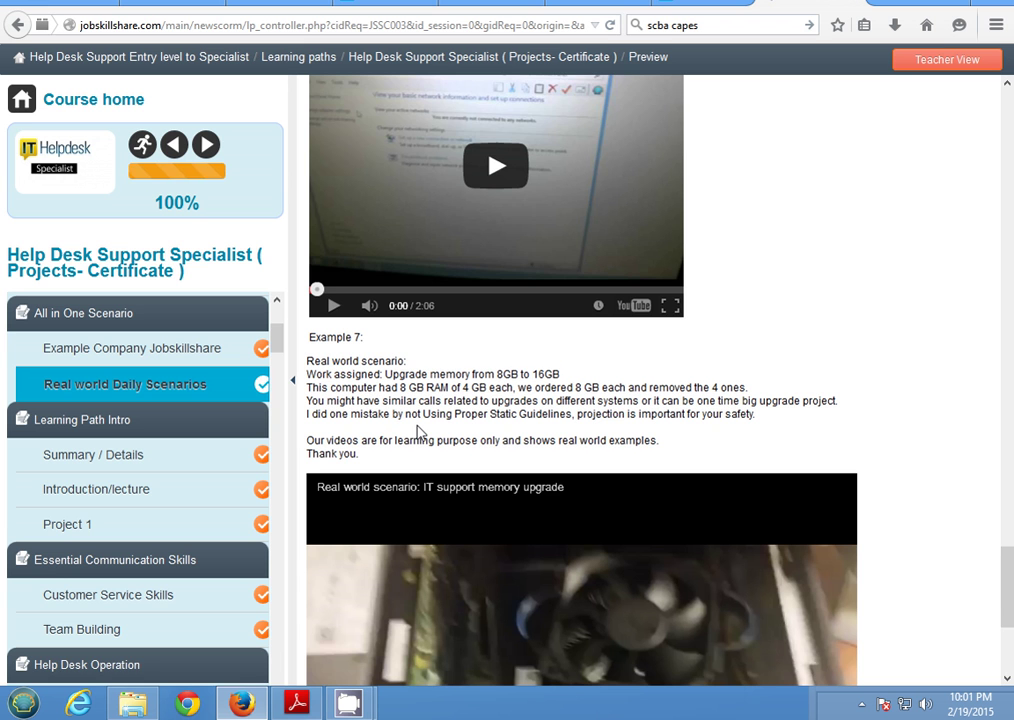
scroll(418, 430, "down", 2)
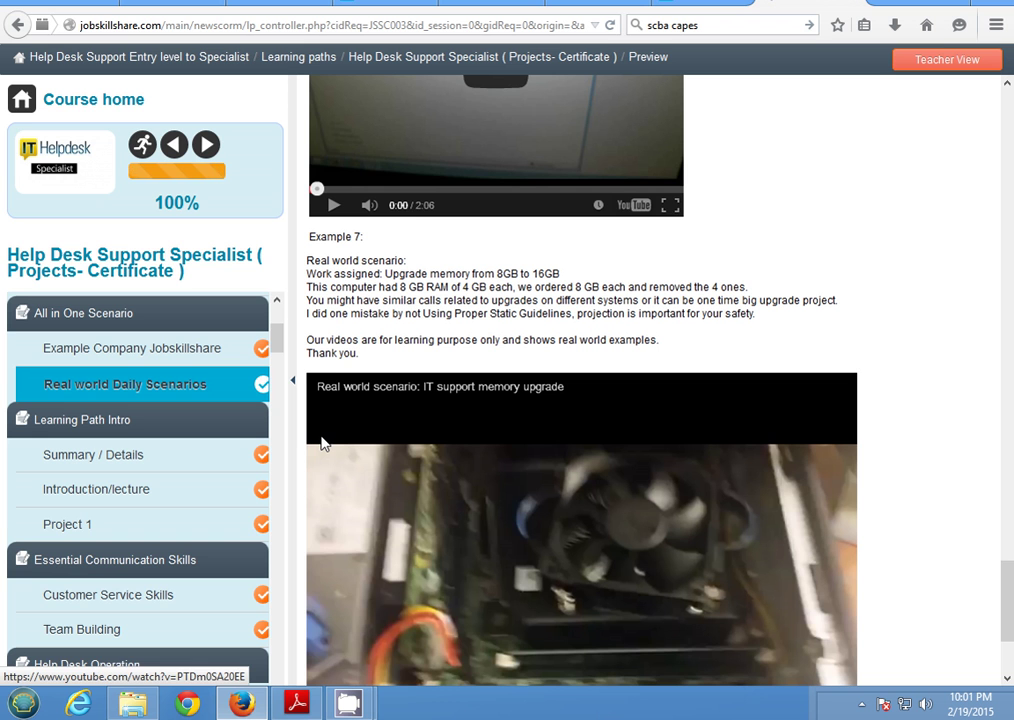
left_click(348, 703)
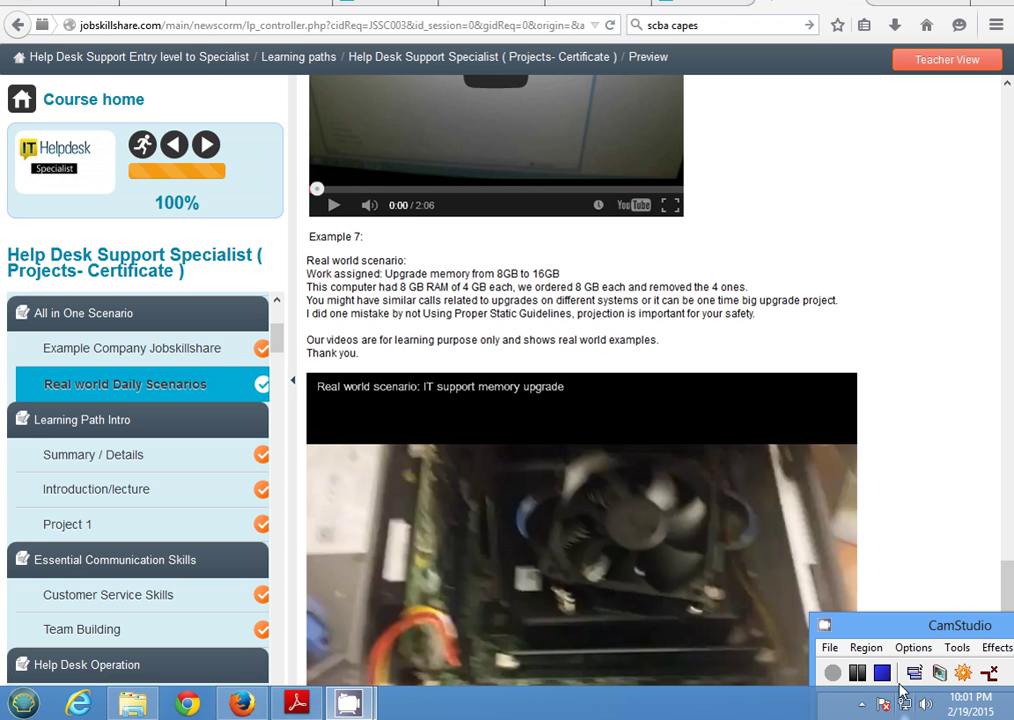